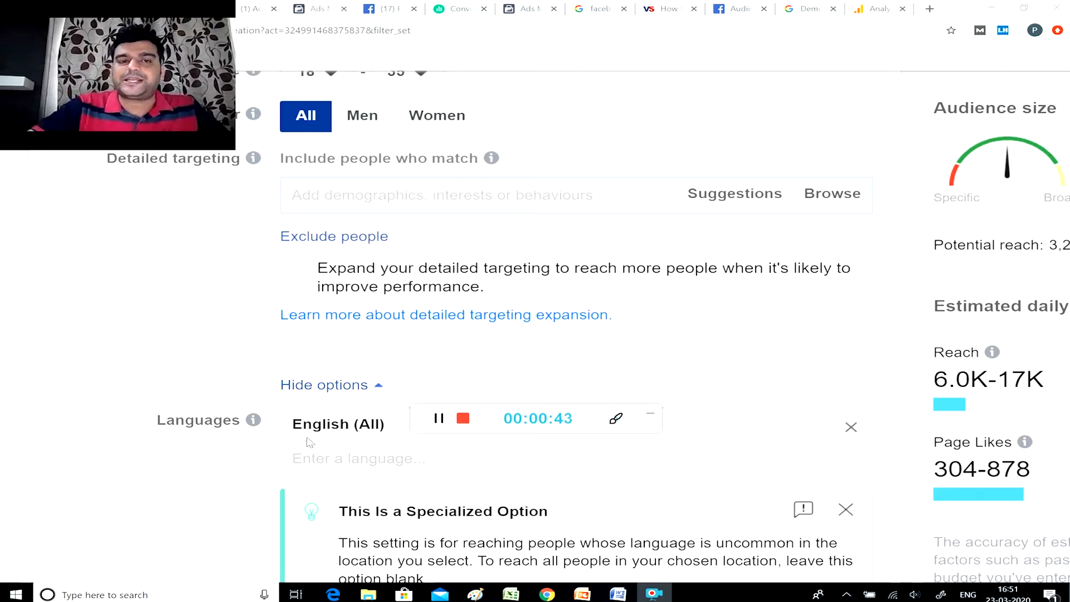
Browse the detailed targeting categories and expand Demographics down to the Education options.
scroll(246, 304, "up", 1)
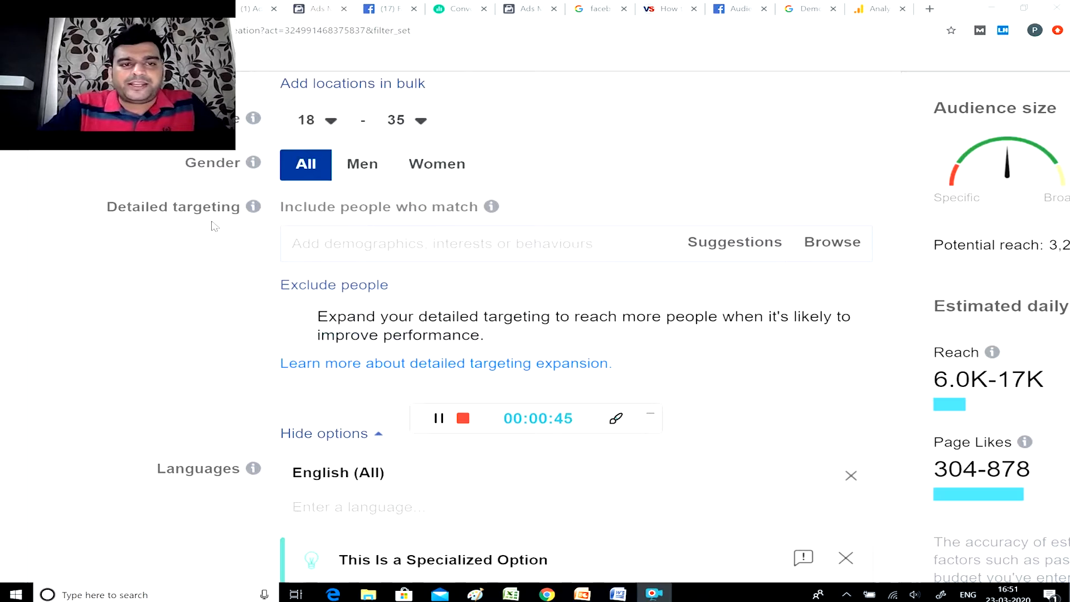
left_click(817, 248)
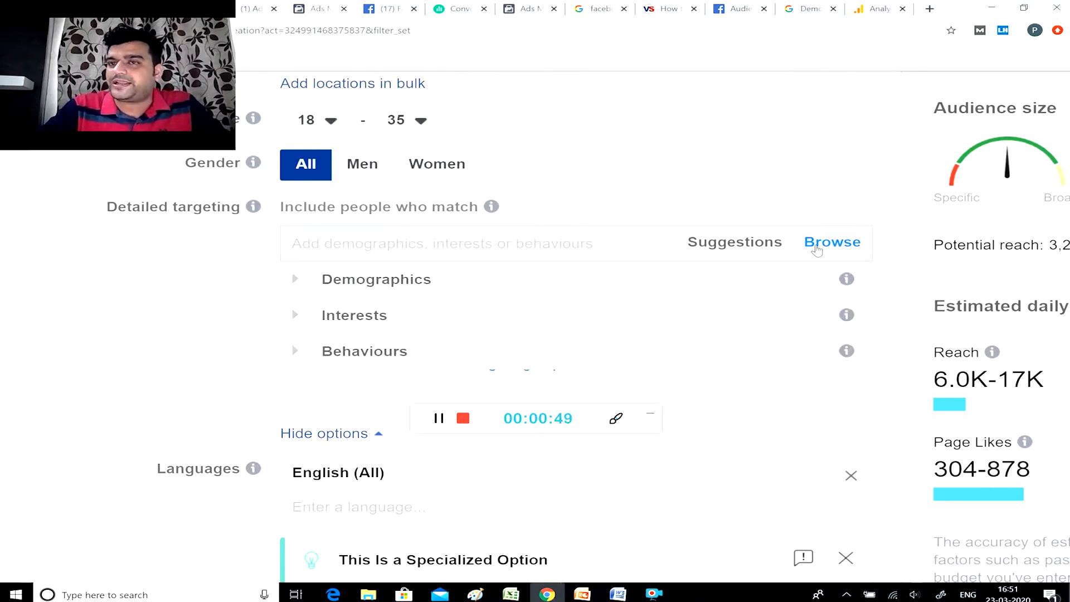
scroll(817, 250, "down", 3)
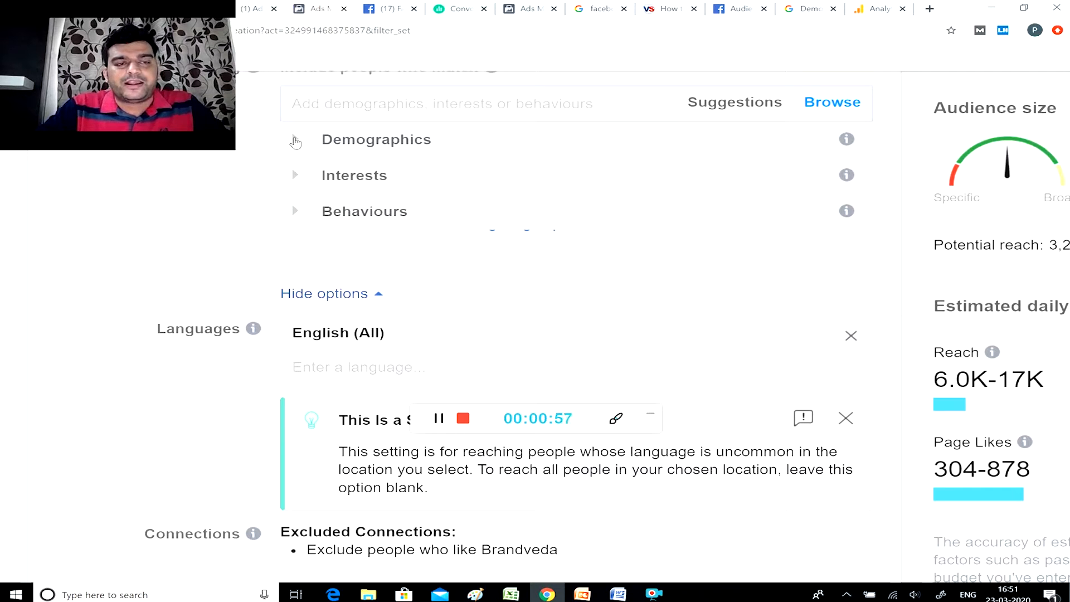
left_click(296, 141)
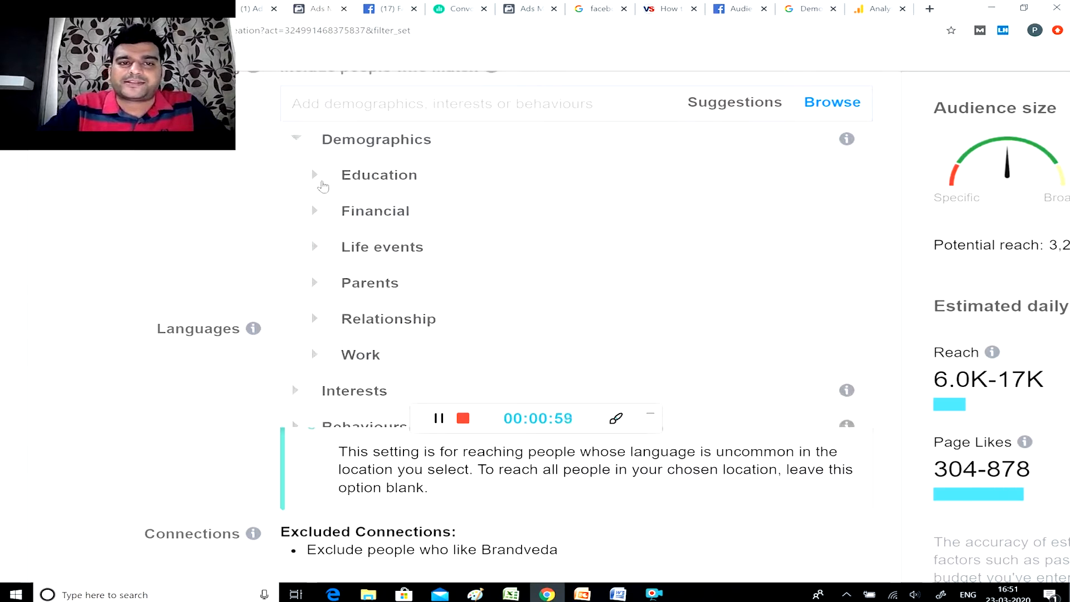
left_click(325, 180)
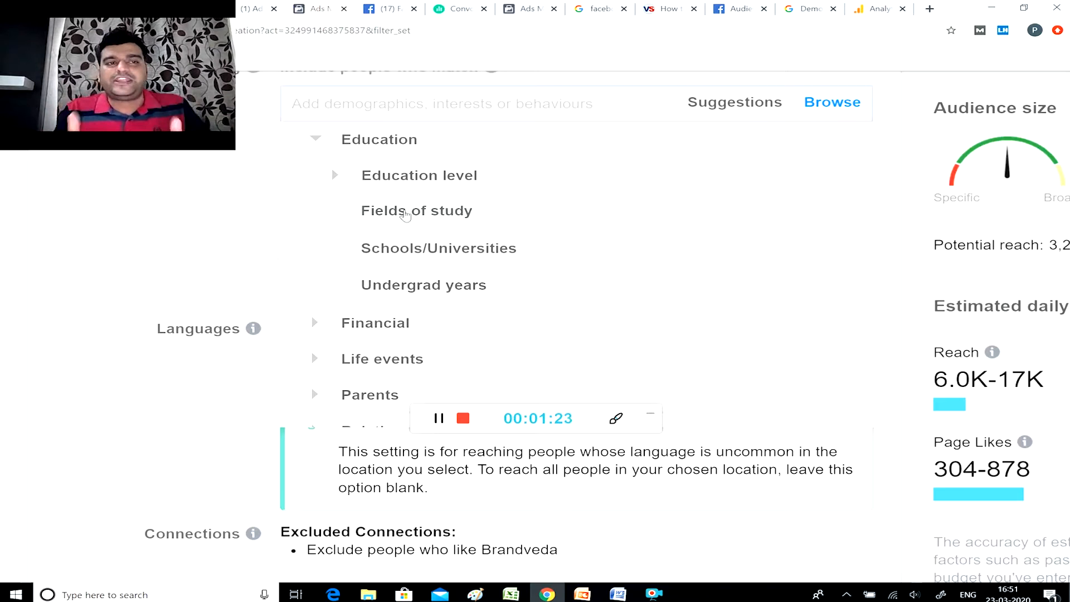
View the household income options under the Financial demographics.
scroll(405, 216, "down", 3)
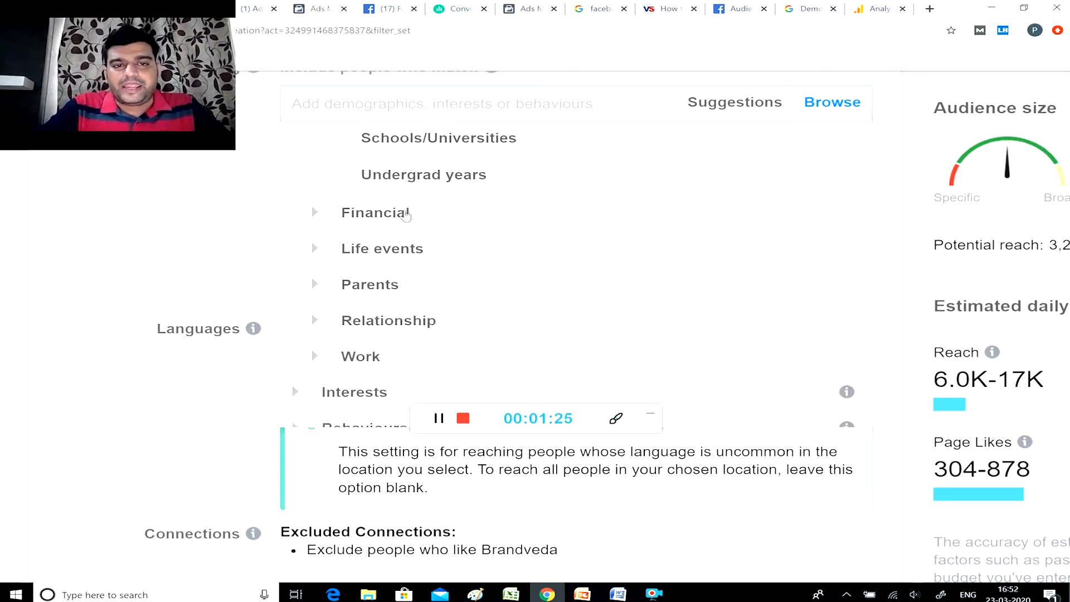
left_click(314, 193)
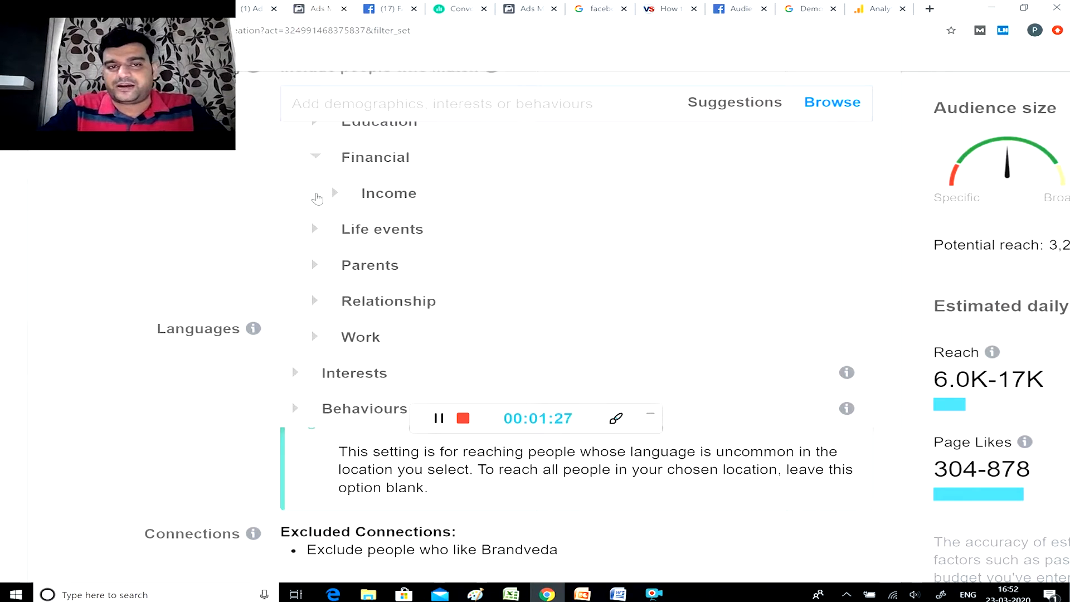
left_click(316, 194)
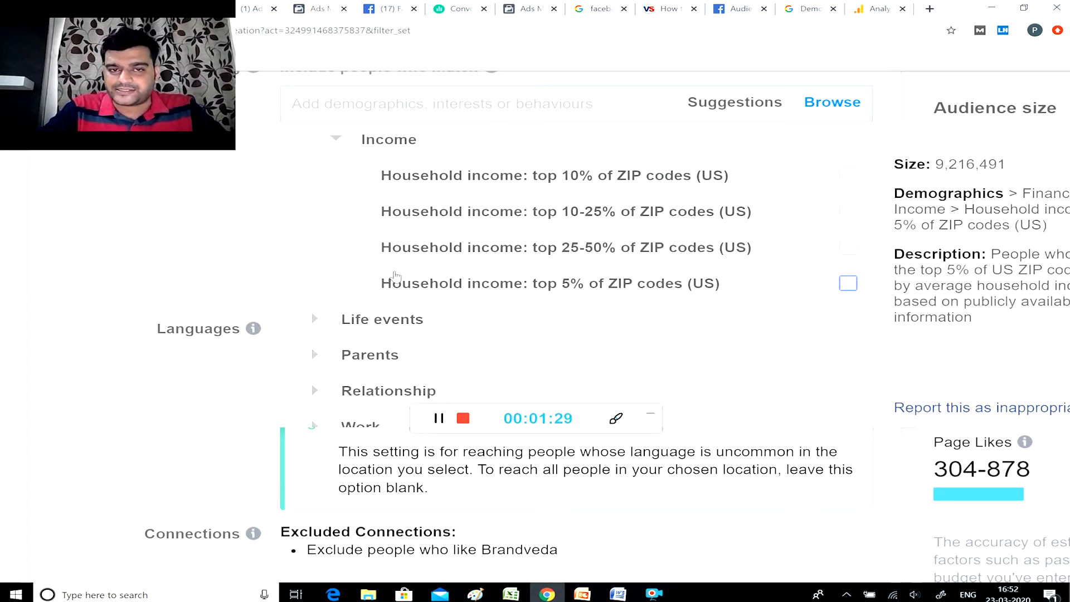
Expand Life events and its Anniversary group to view the anniversary targeting options.
scroll(379, 194, "down", 1)
scroll(357, 186, "down", 2)
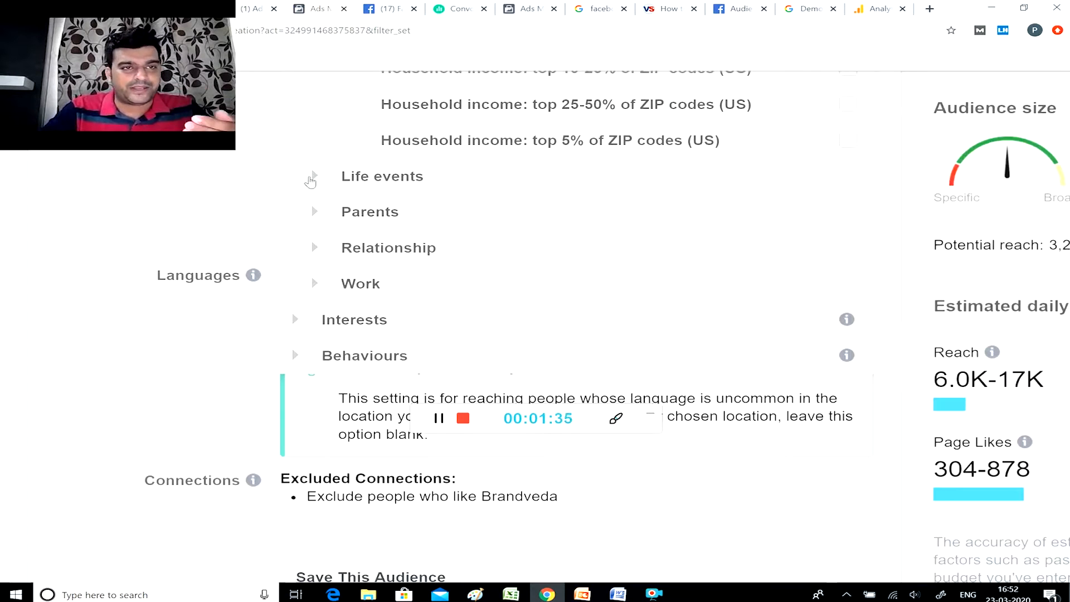
left_click(311, 179)
scroll(309, 223, "down", 1)
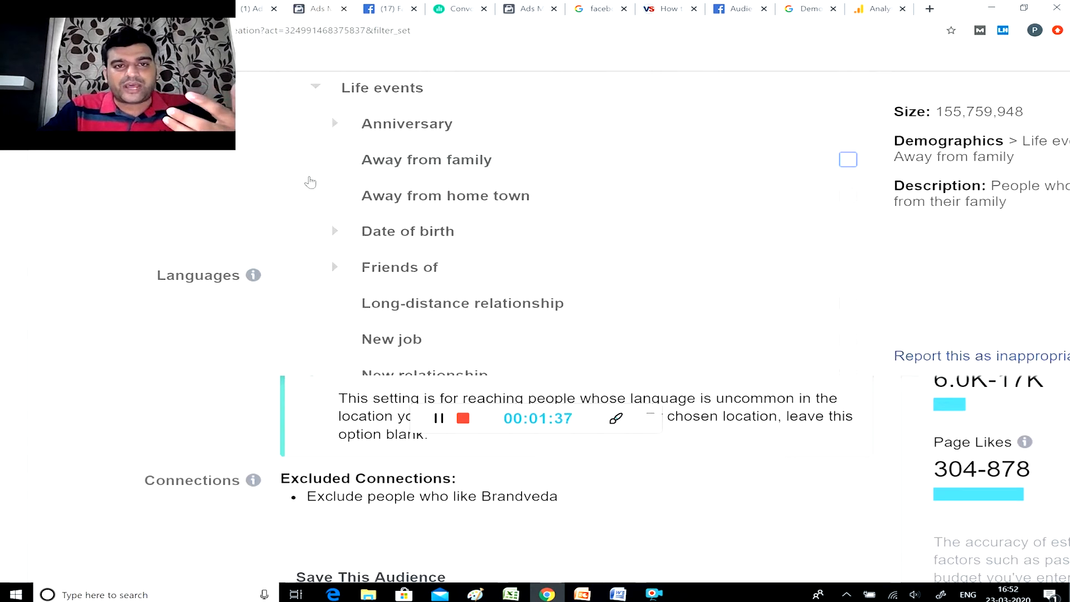
left_click(335, 124)
scroll(340, 128, "down", 1)
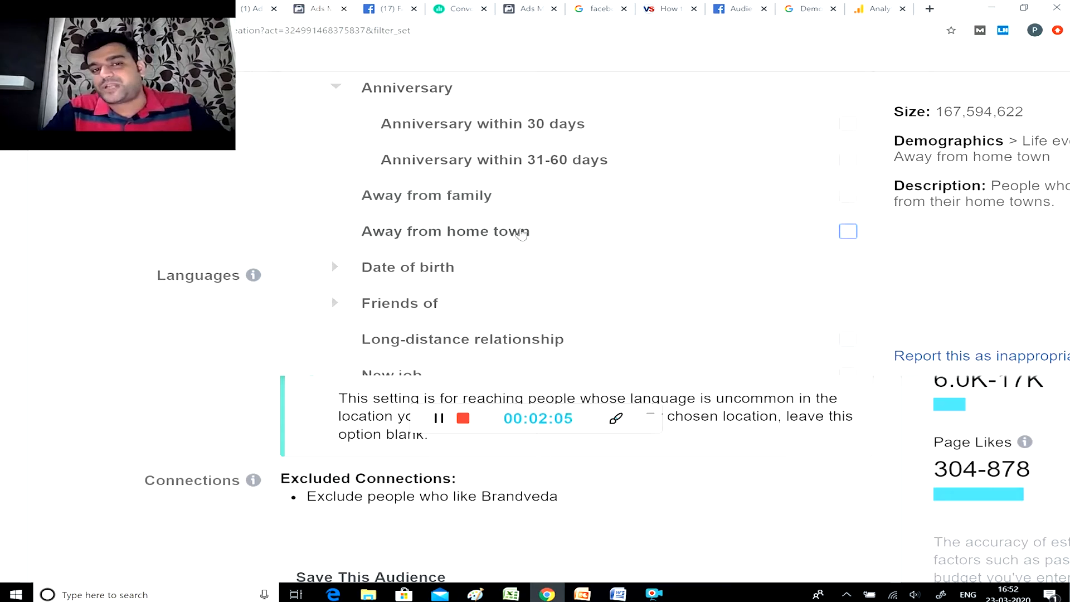
Expand Date of birth and Month of birth under Life events and review the birthday options.
scroll(519, 232, "down", 2)
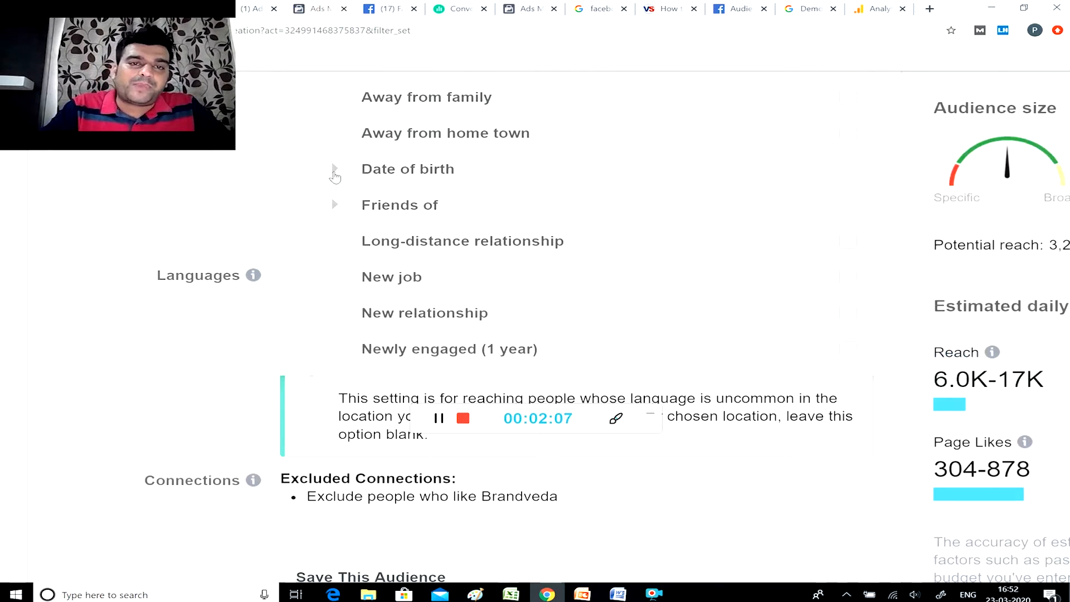
left_click(335, 170)
scroll(338, 178, "down", 2)
left_click(355, 123)
scroll(357, 134, "down", 1)
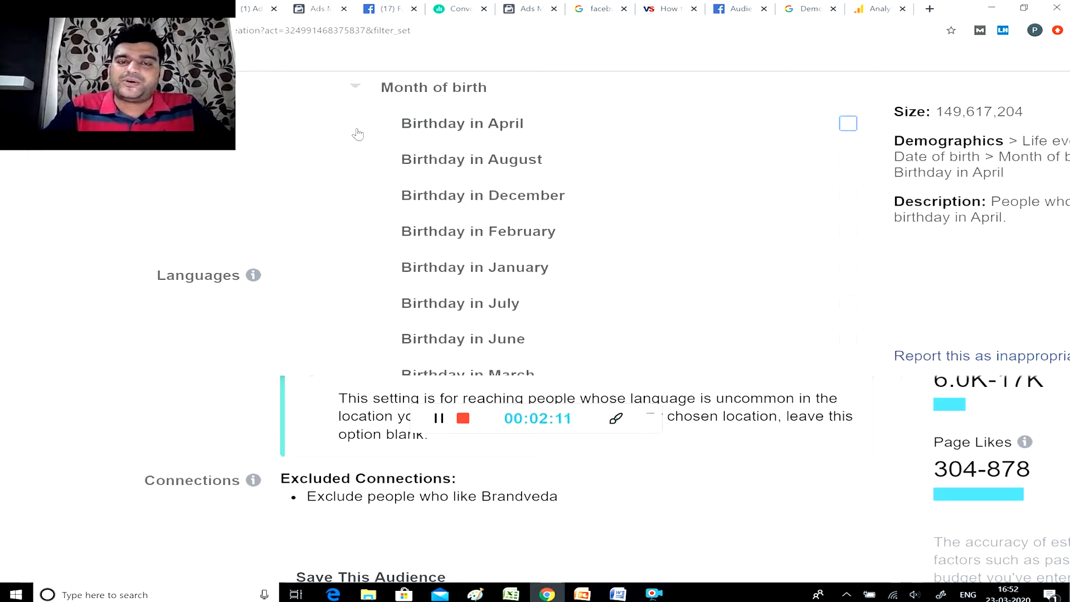
scroll(358, 134, "down", 6)
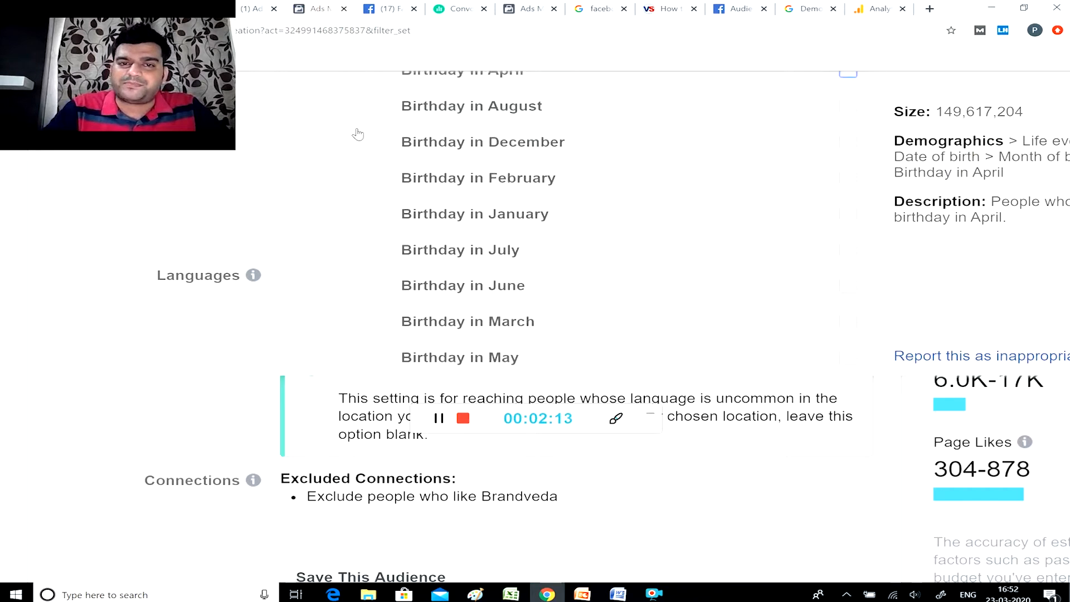
scroll(358, 134, "down", 4)
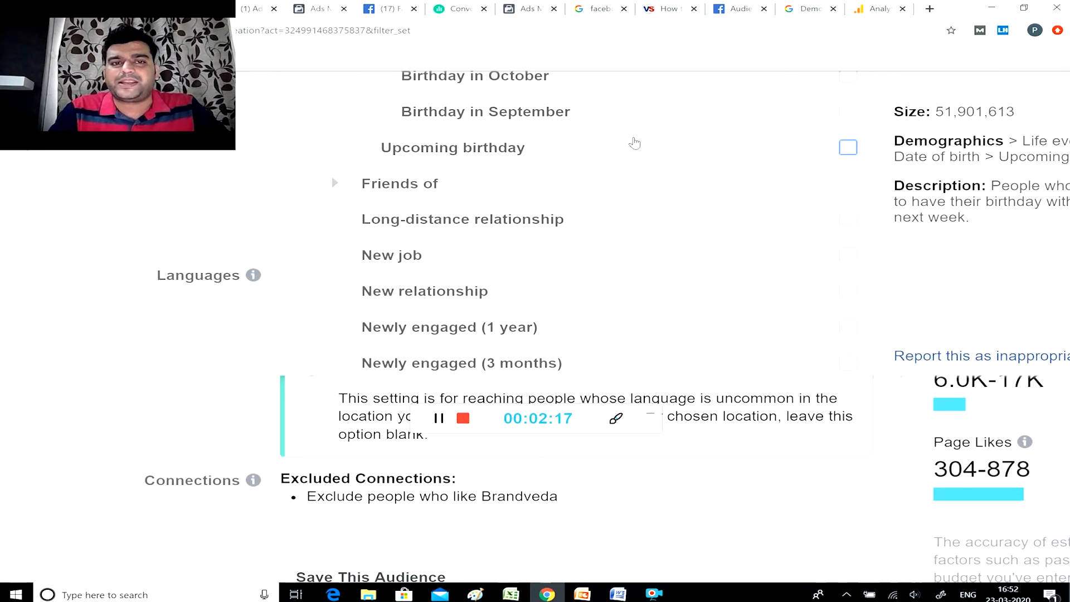
Review the remaining Life events options, from Friends of through Recently moved.
scroll(635, 143, "down", 1)
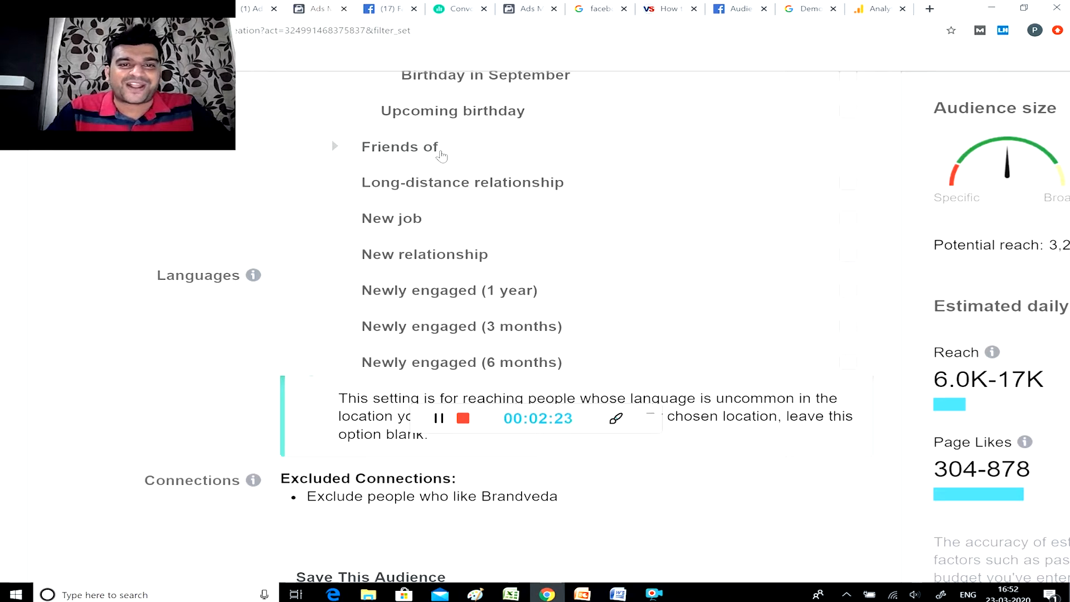
scroll(442, 155, "down", 1)
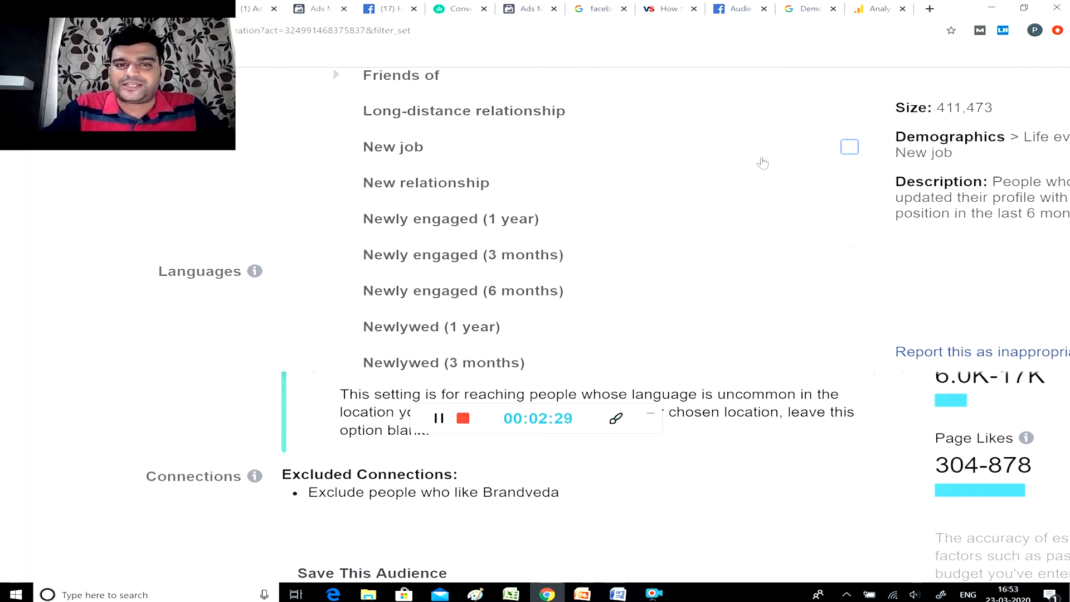
scroll(762, 161, "down", 1)
scroll(755, 166, "down", 2)
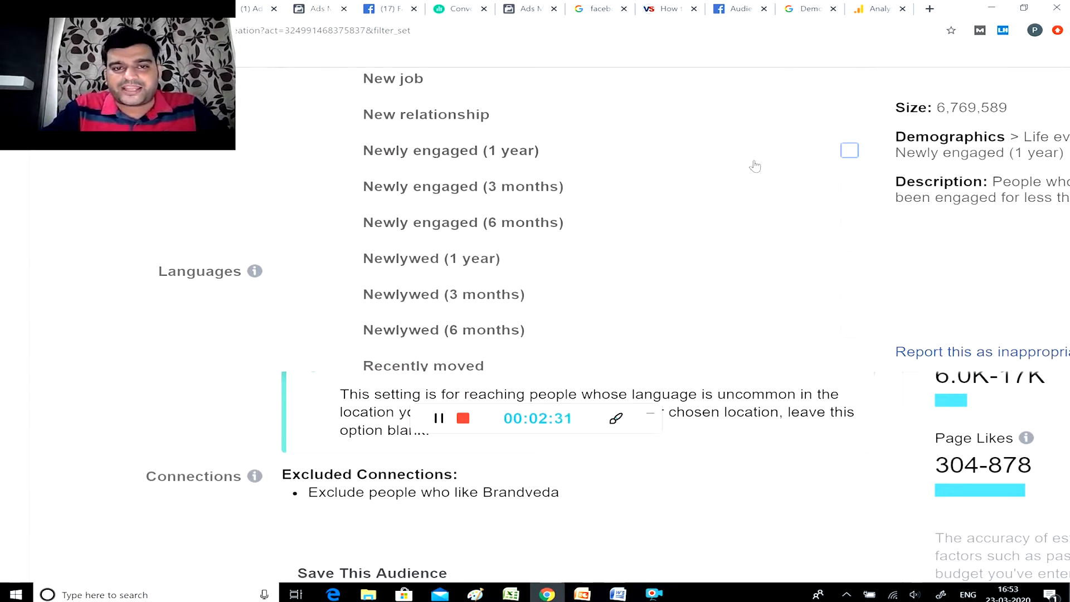
scroll(755, 167, "down", 2)
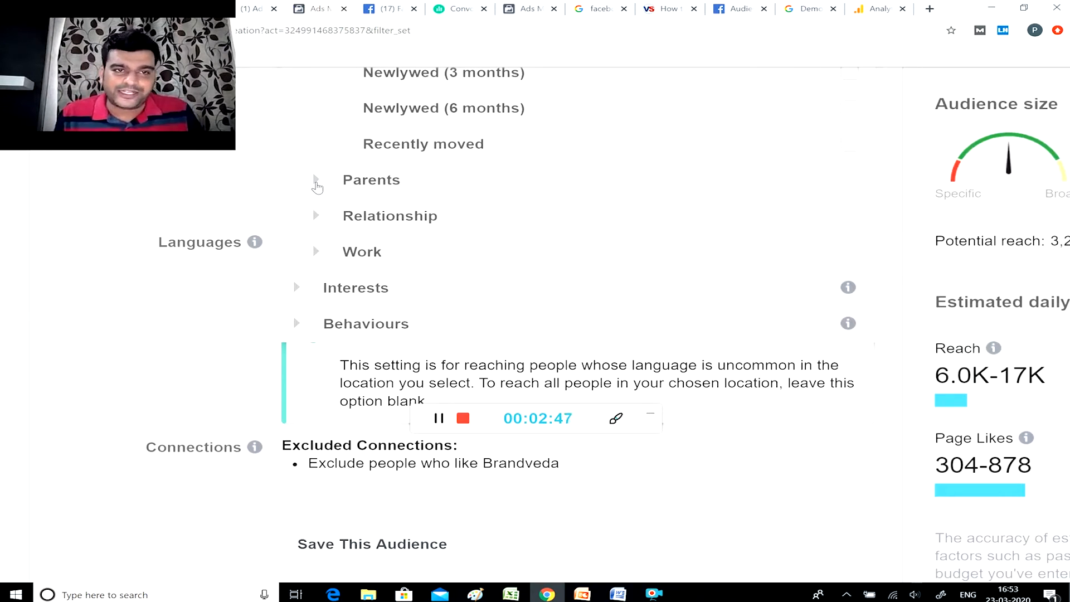
Expand Parents and All parents to review the options by children's age.
left_click(316, 182)
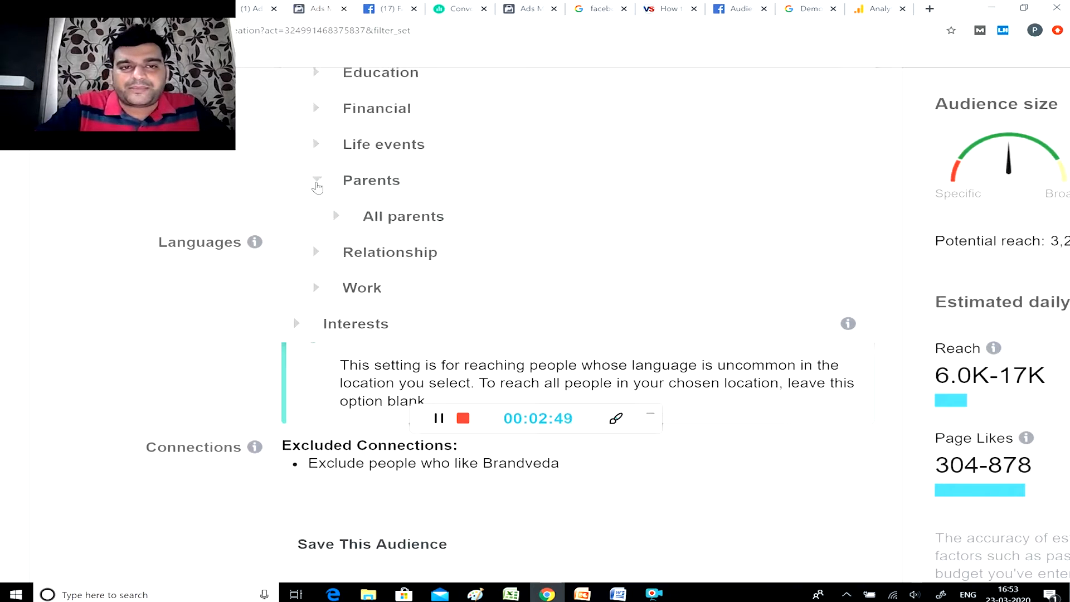
left_click(317, 187)
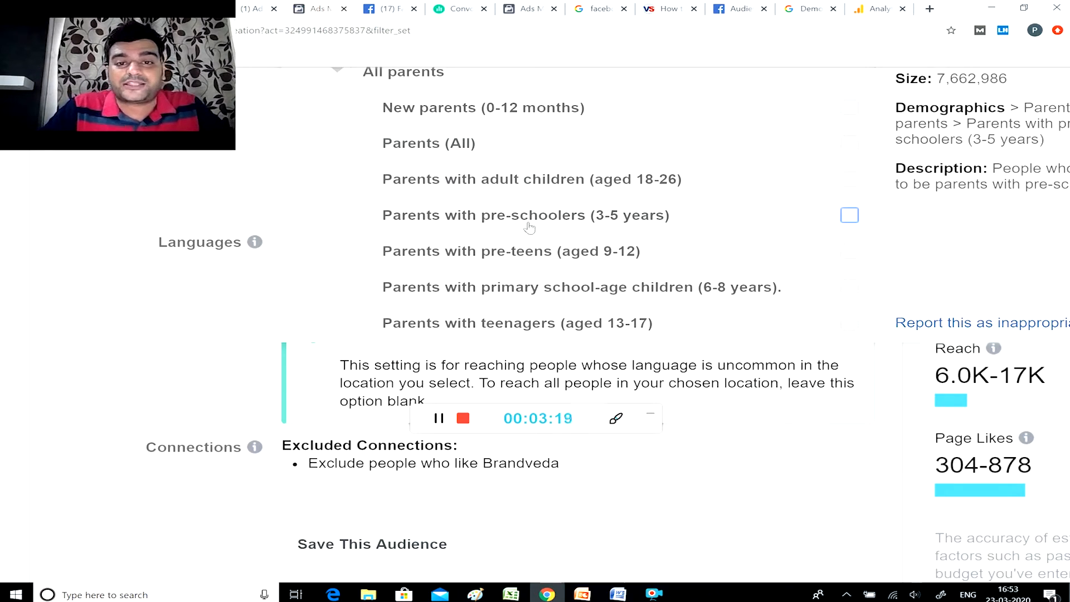
scroll(620, 247, "down", 5)
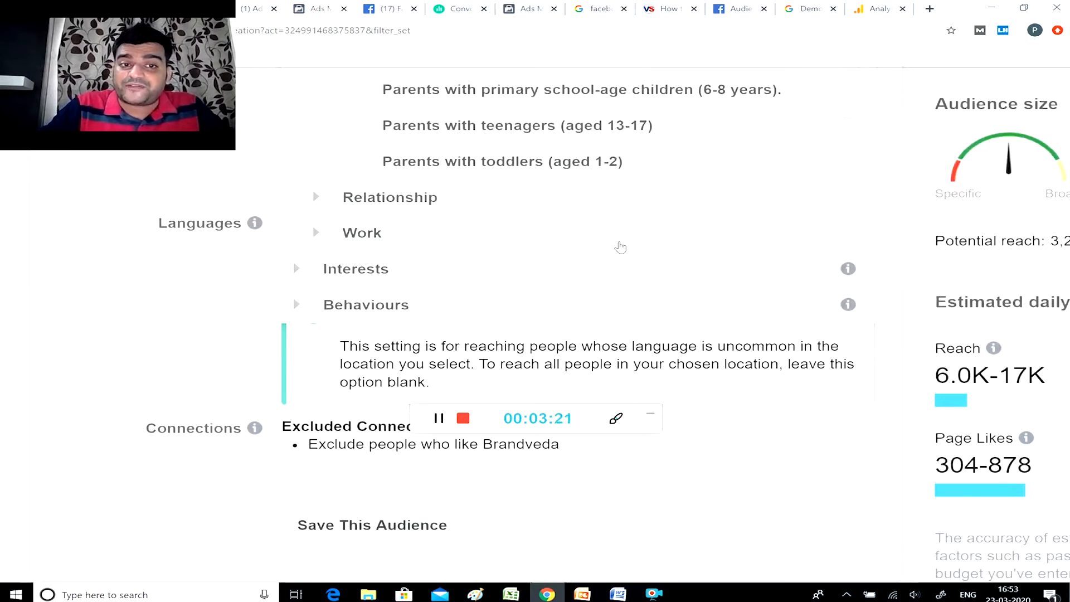
Expand Relationship and Relationship status, and review the options from Civil partnership through Widowed.
left_click(314, 159)
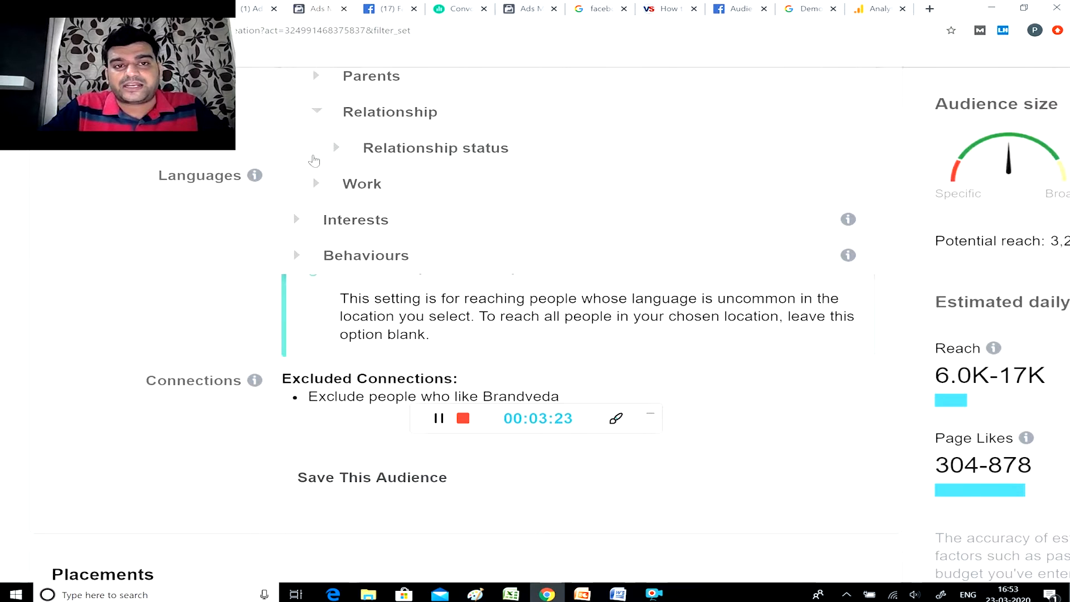
left_click(313, 161)
scroll(313, 161, "down", 3)
scroll(314, 160, "up", 2)
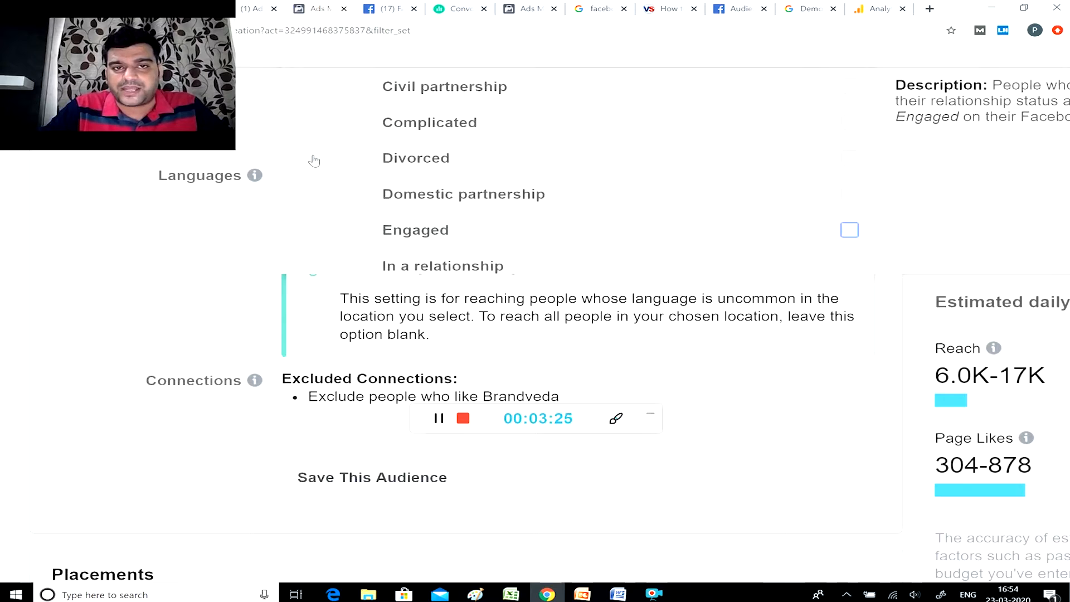
scroll(313, 161, "up", 1)
scroll(314, 161, "down", 1)
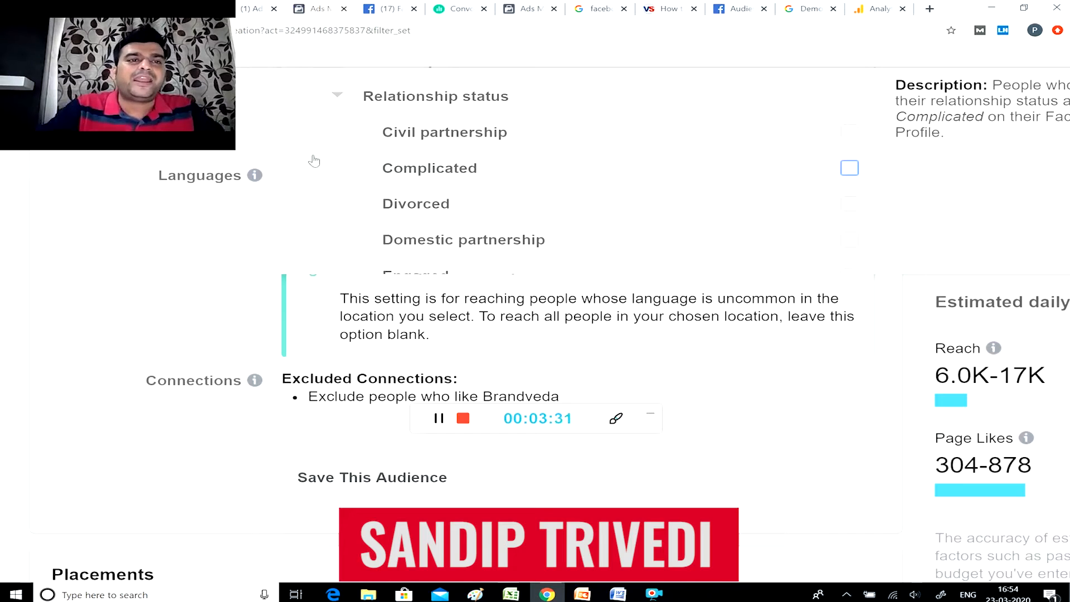
scroll(314, 160, "down", 1)
scroll(314, 161, "down", 1)
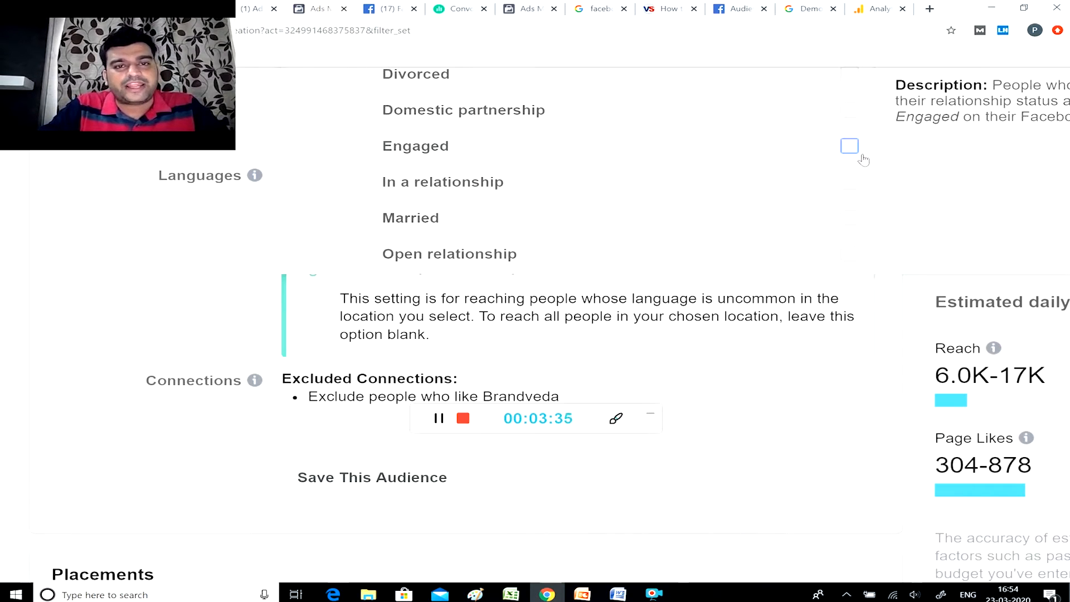
scroll(853, 165, "up", 1)
scroll(862, 223, "down", 2)
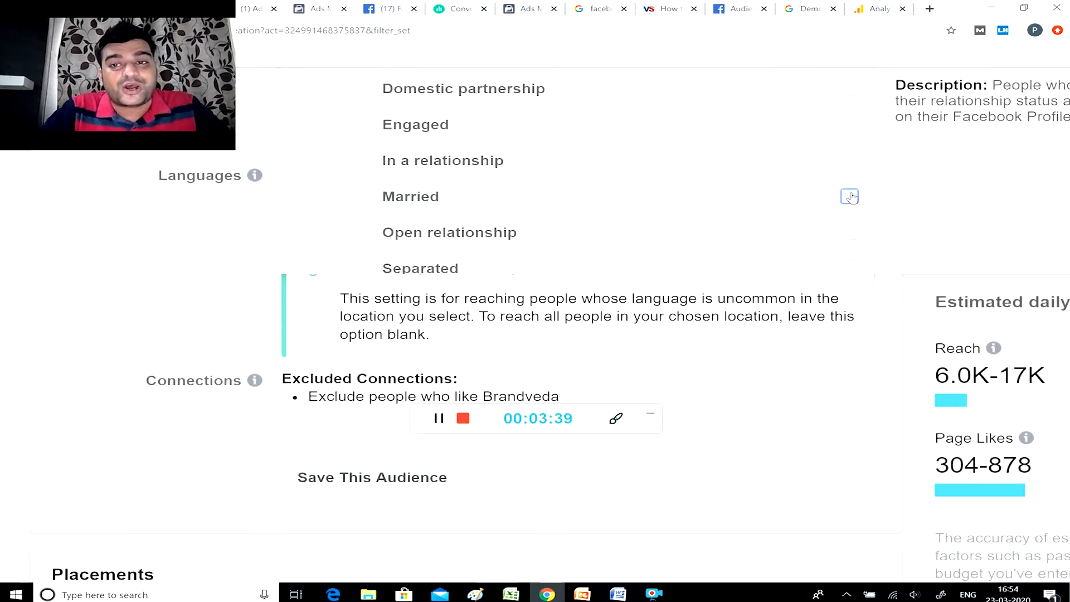
scroll(851, 196, "down", 3)
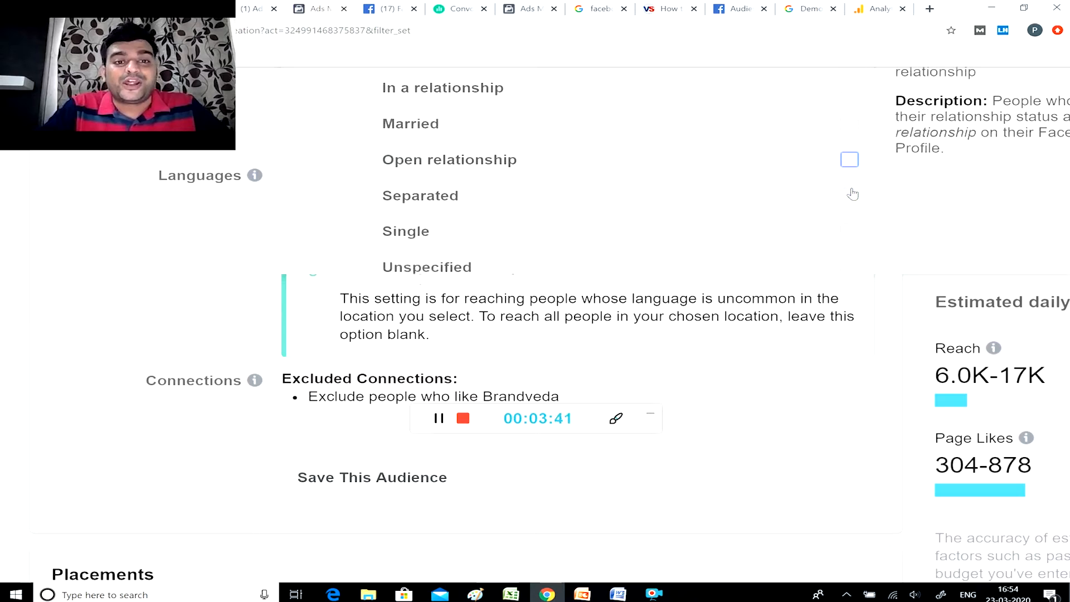
scroll(853, 193, "down", 1)
scroll(853, 194, "up", 5)
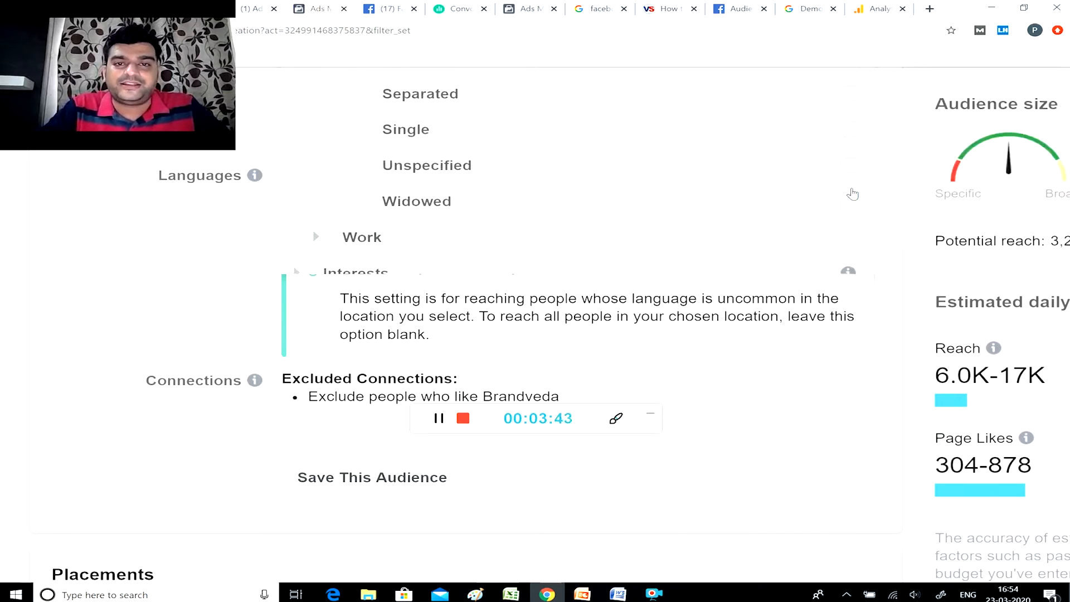
scroll(852, 193, "down", 5)
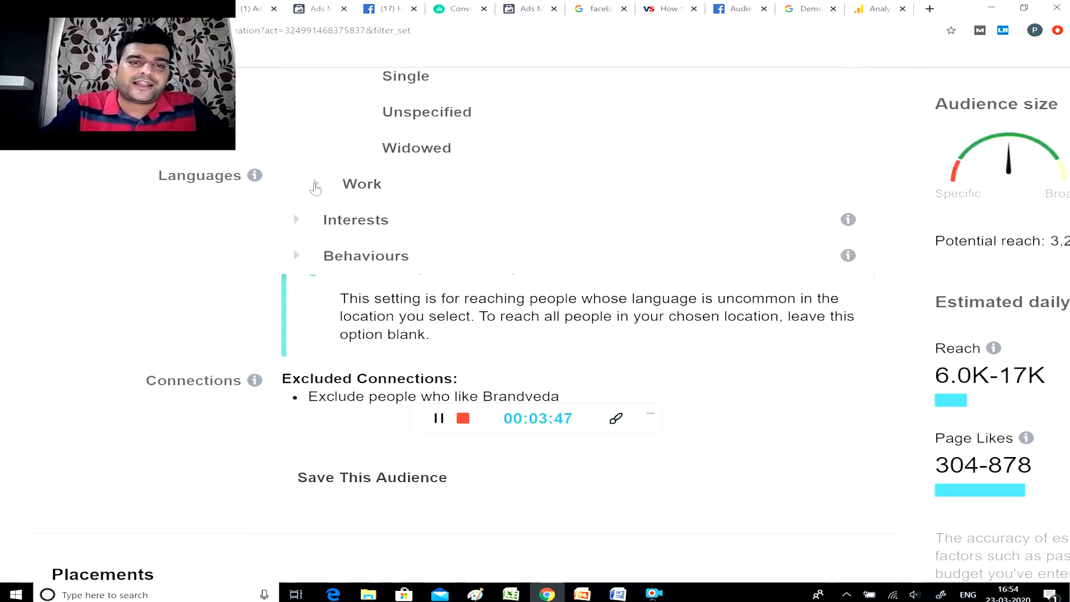
Expand Work and Industries under Demographics and review the industry options through Veterans (US).
left_click(314, 184)
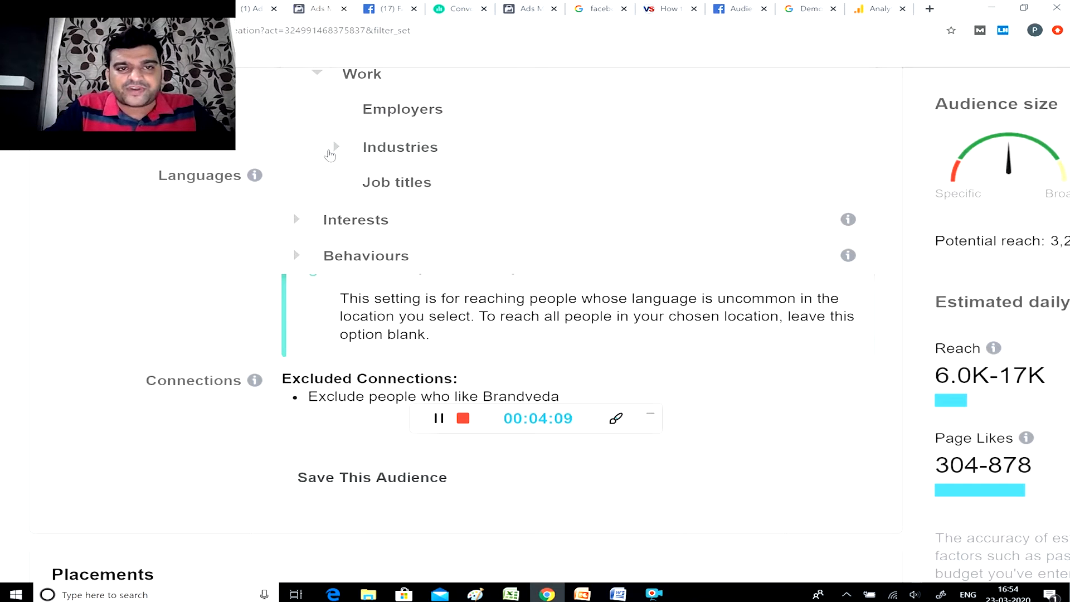
left_click(333, 148)
scroll(330, 155, "down", 3)
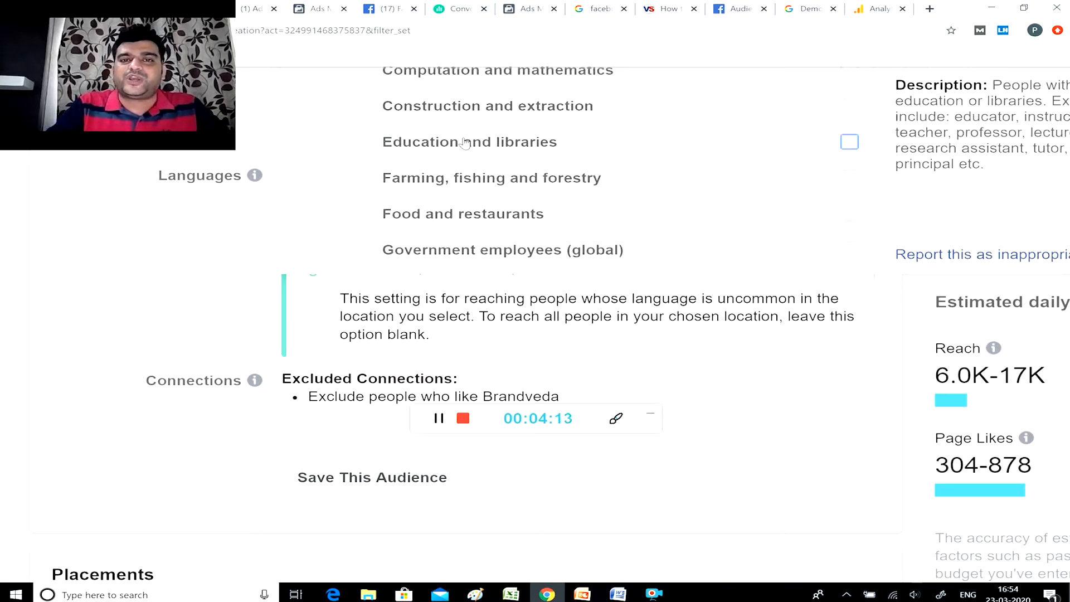
scroll(463, 170, "down", 3)
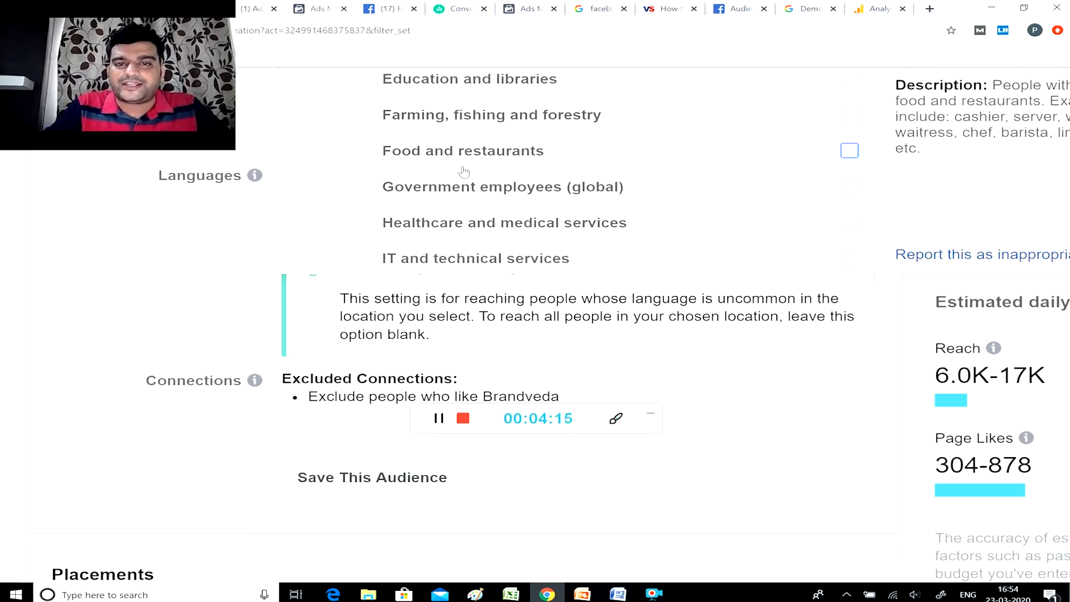
scroll(464, 172, "down", 7)
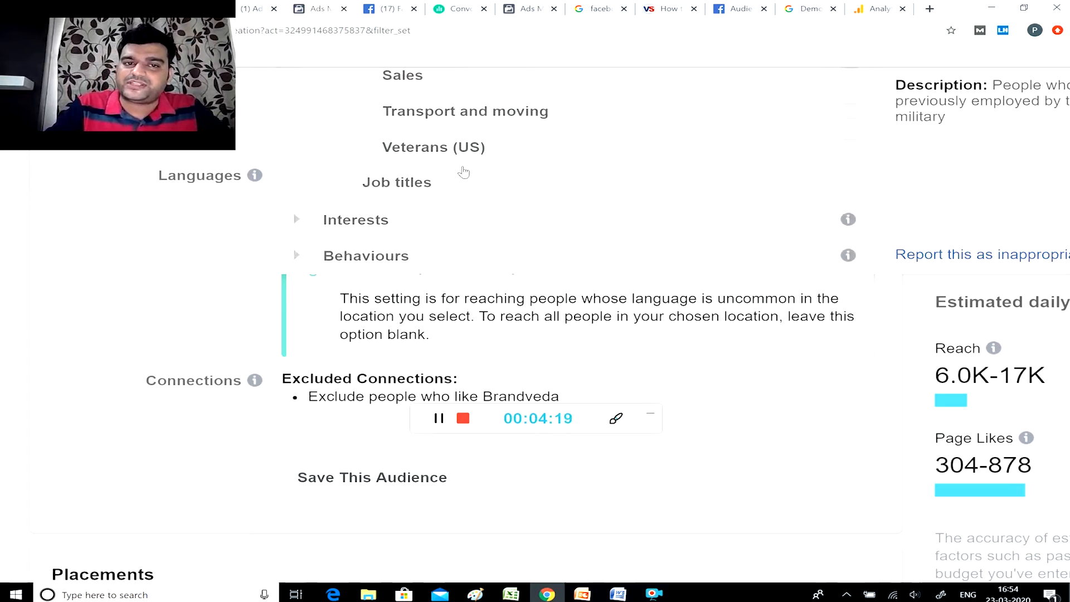
Expand Interests and review its categories, including Family and relationships, Food and drink, Shopping and fashion, and Technology.
left_click(297, 220)
scroll(301, 225, "down", 1)
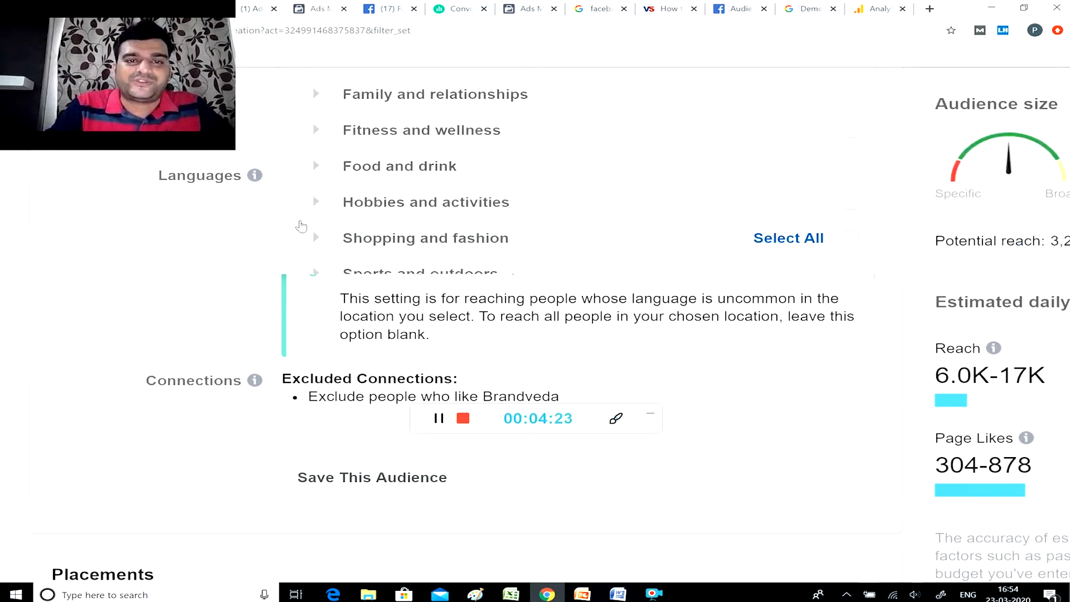
scroll(301, 226, "down", 7)
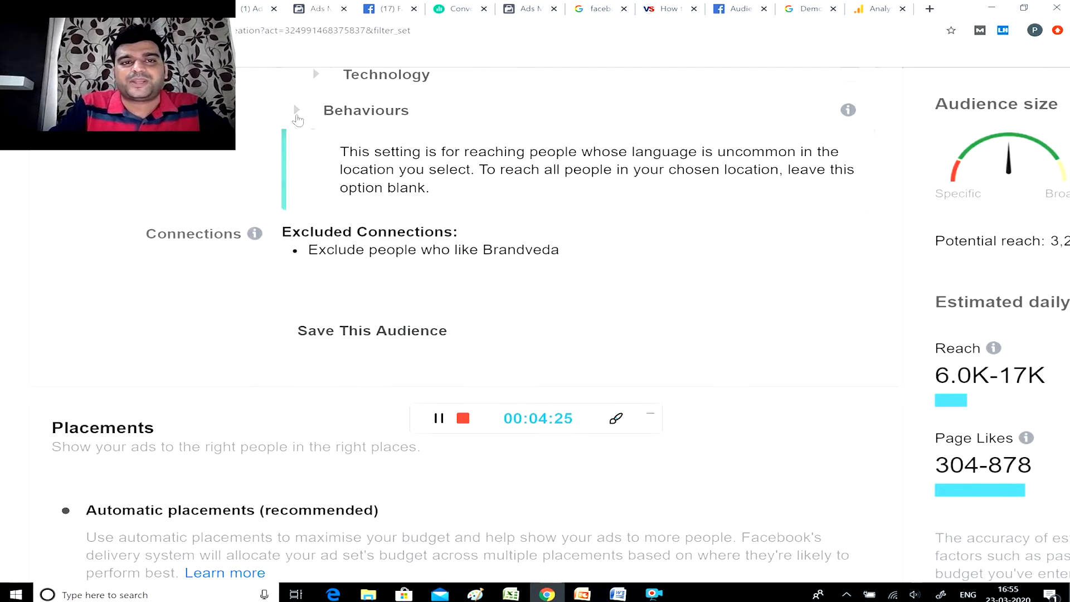
Expand Behaviours, review its categories from Anniversary through Travel, and close the targeting list.
left_click(297, 117)
scroll(292, 120, "up", 1)
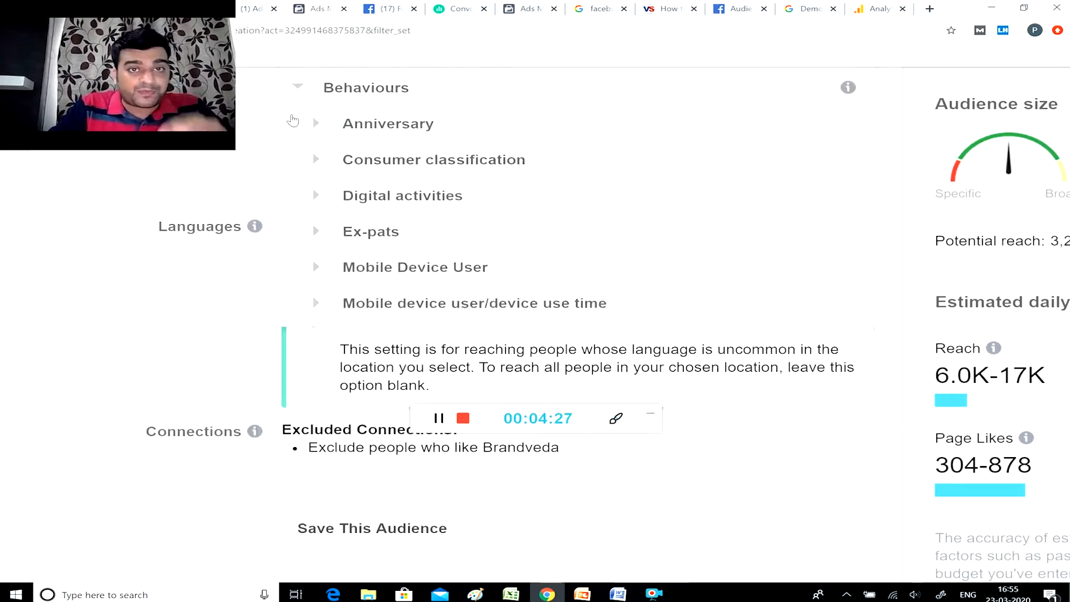
scroll(292, 120, "up", 1)
scroll(365, 150, "down", 4)
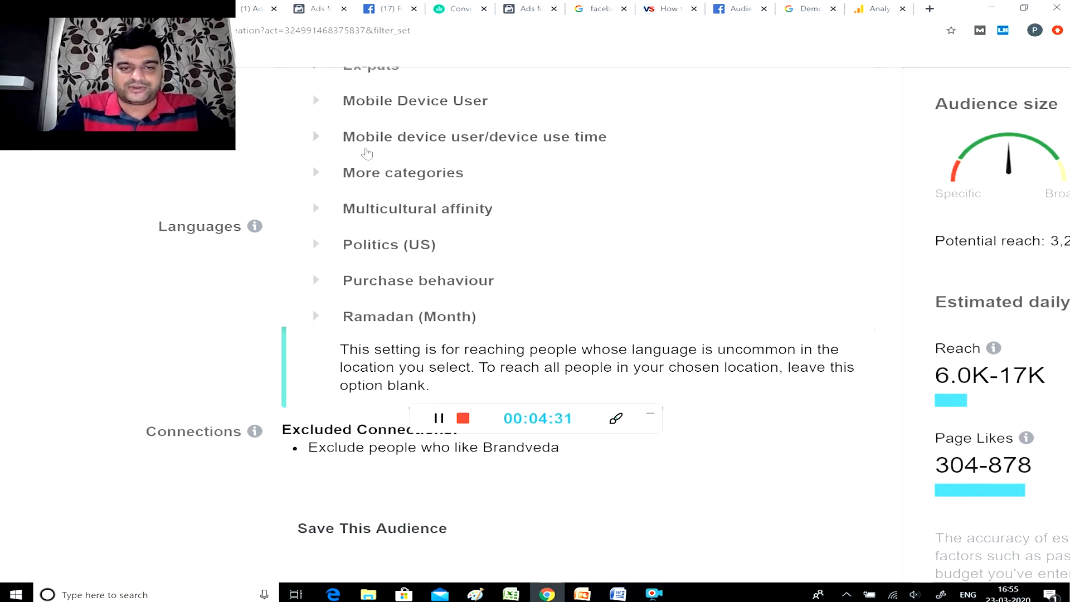
scroll(367, 152, "down", 2)
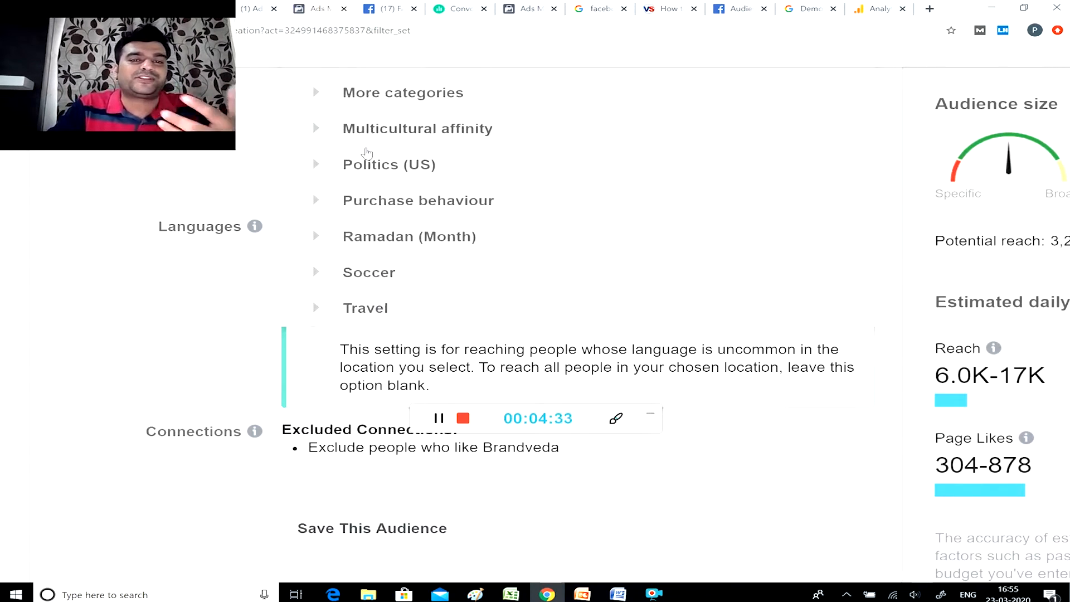
scroll(367, 152, "up", 3)
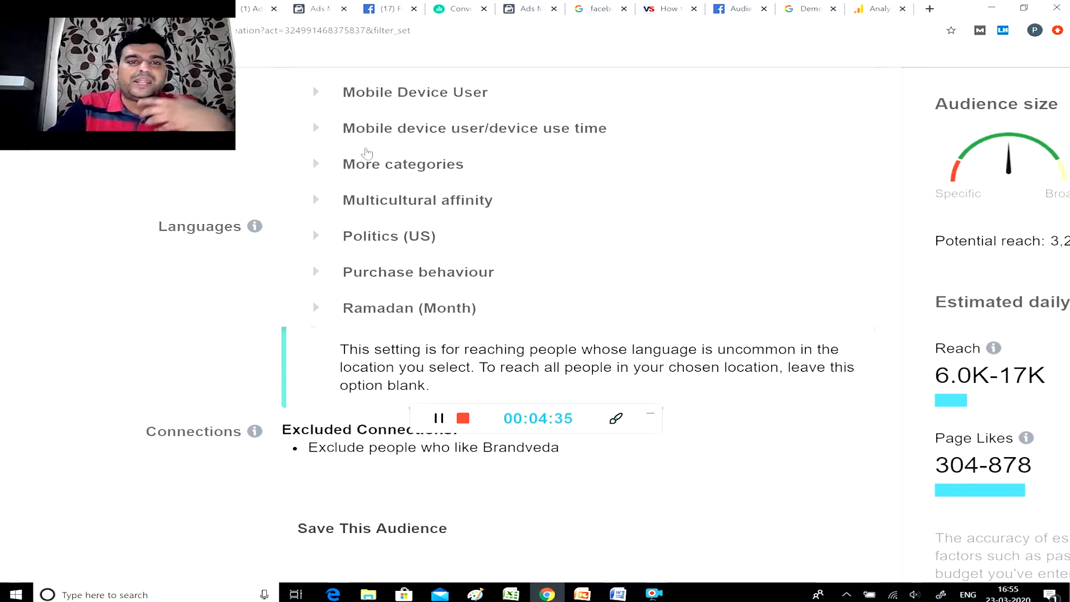
scroll(367, 152, "up", 2)
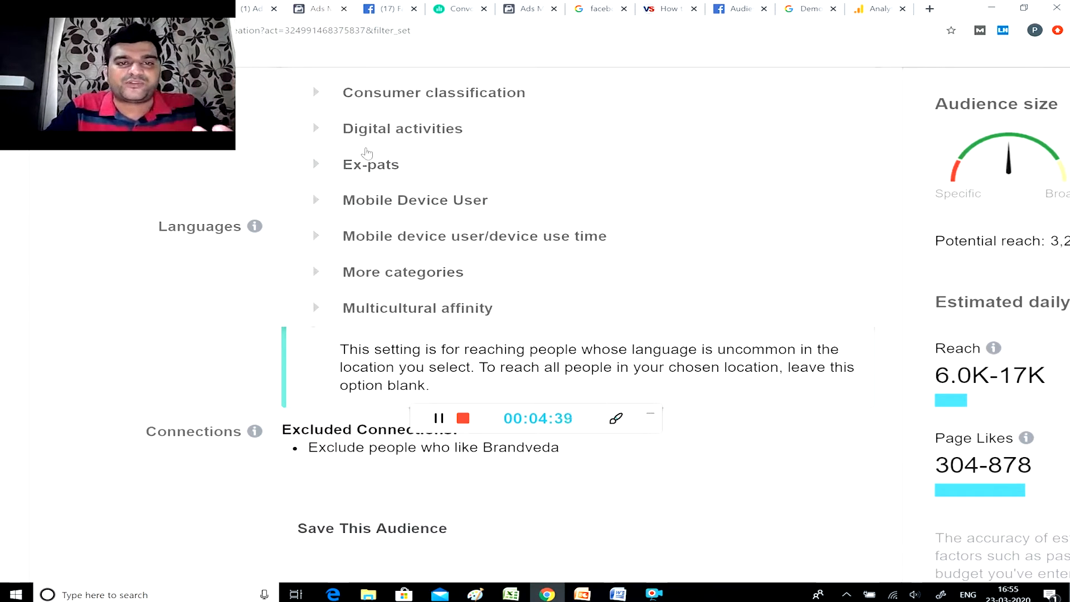
left_click(133, 307)
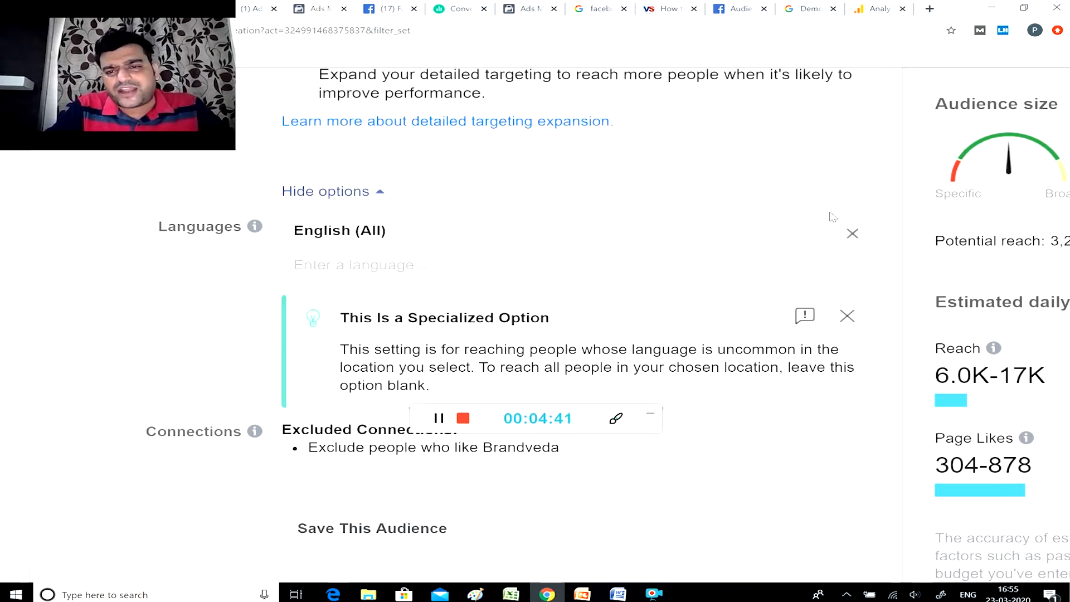
Search detailed targeting for digital marketing and add the Digital marketing interest to the people who match.
scroll(747, 229, "up", 2)
scroll(747, 228, "up", 2)
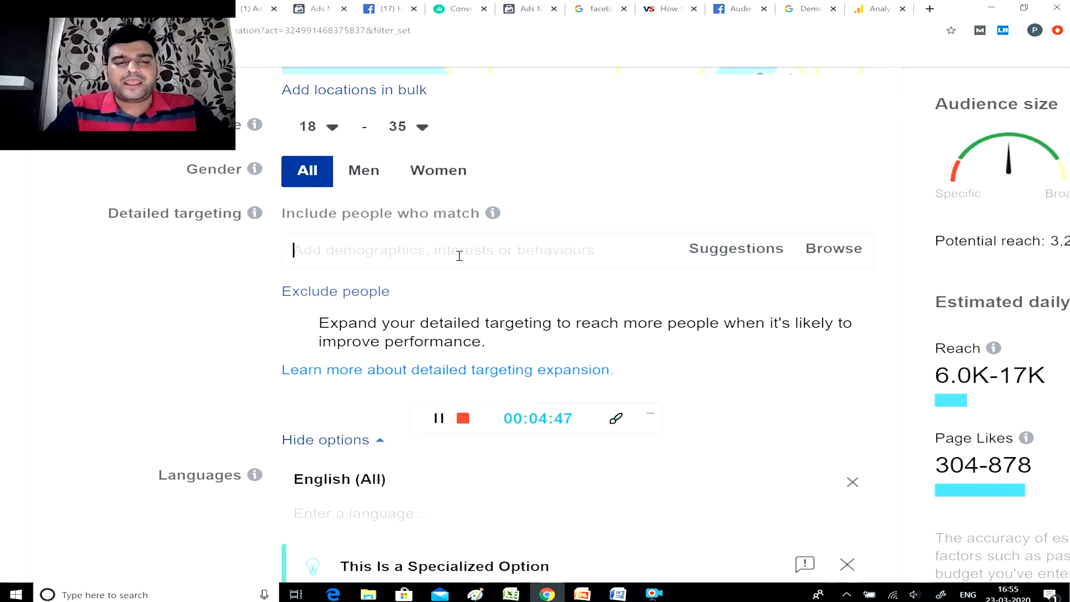
scroll(460, 255, "up", 4)
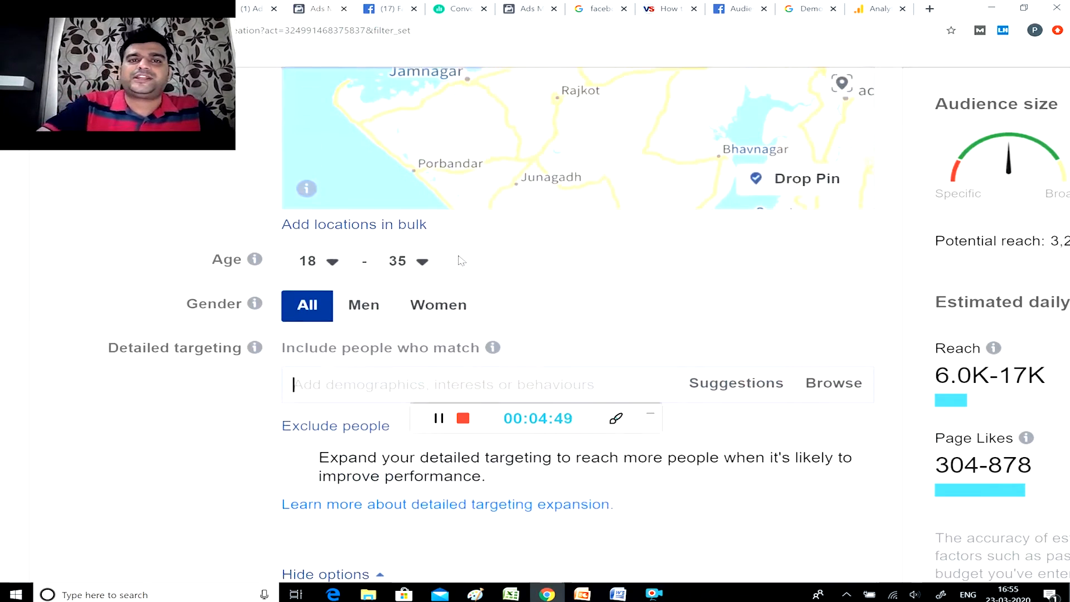
scroll(457, 254, "up", 3)
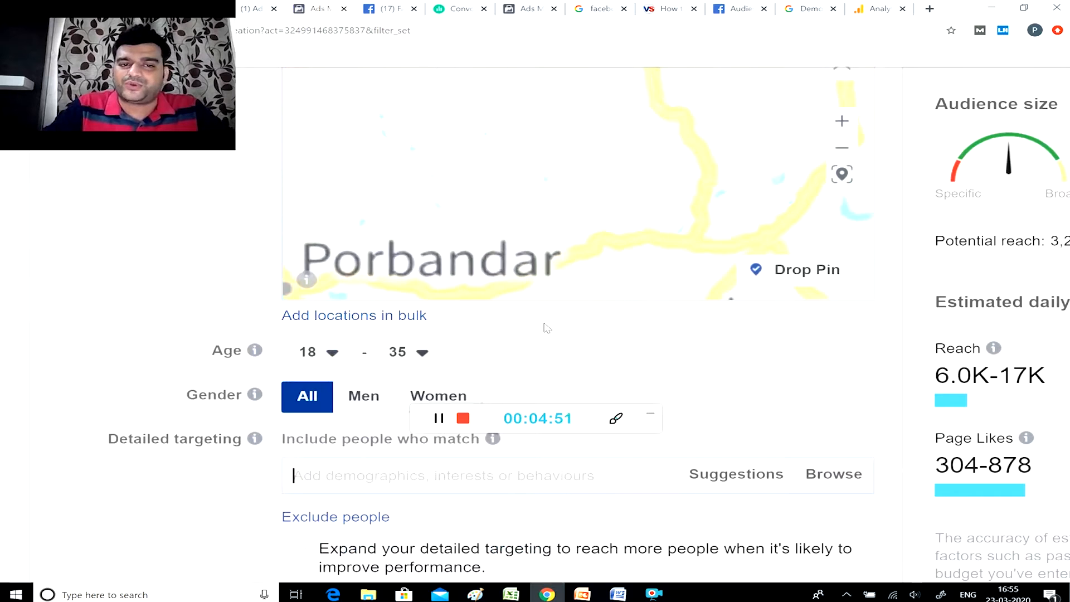
scroll(544, 327, "down", 2)
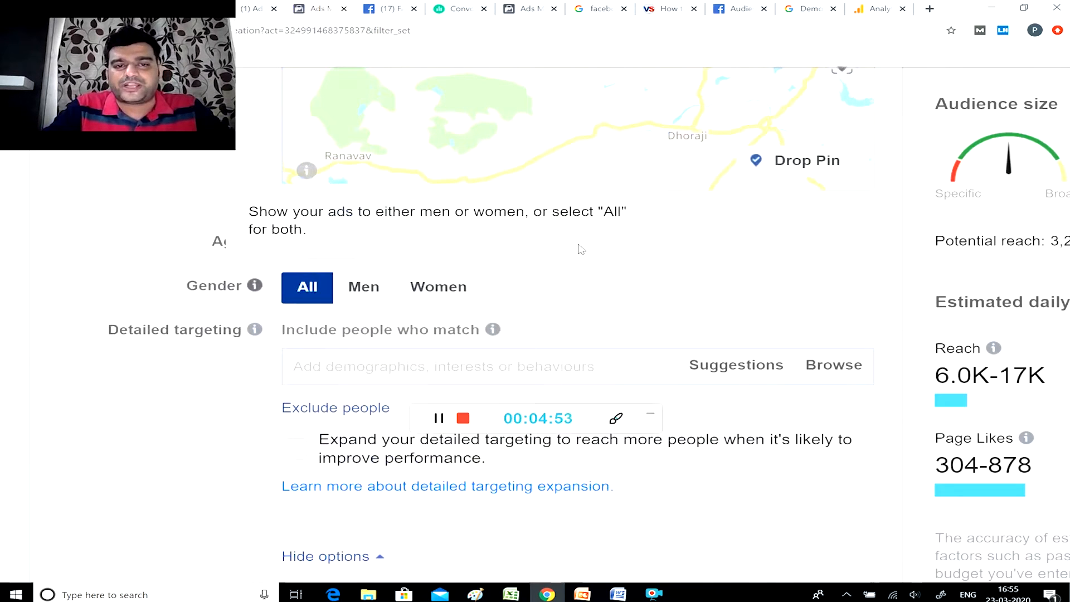
scroll(706, 298, "down", 3)
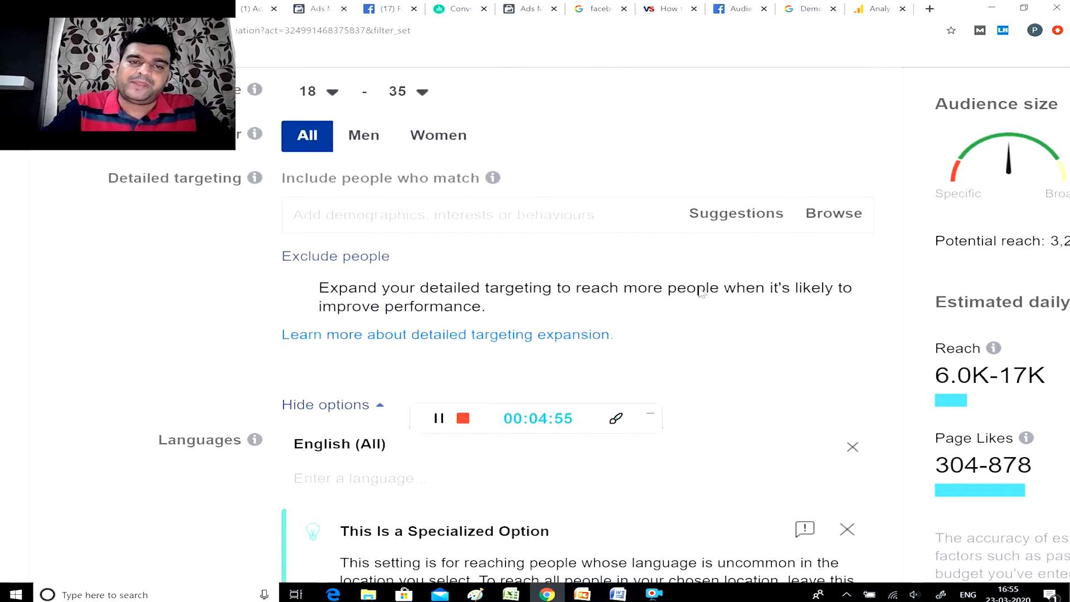
left_click(460, 216)
type("digit")
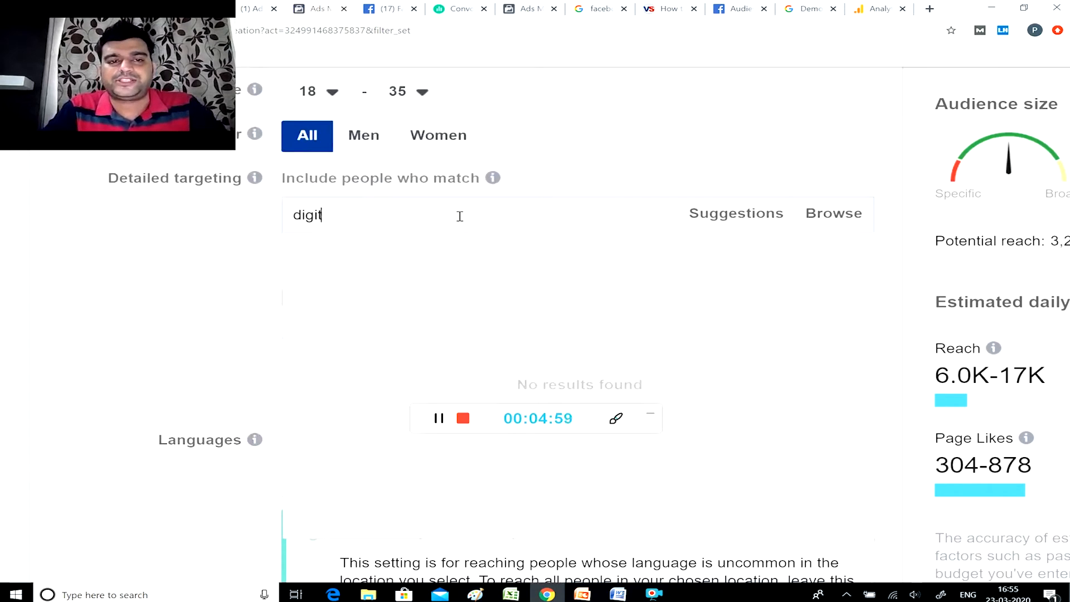
type("al marketing")
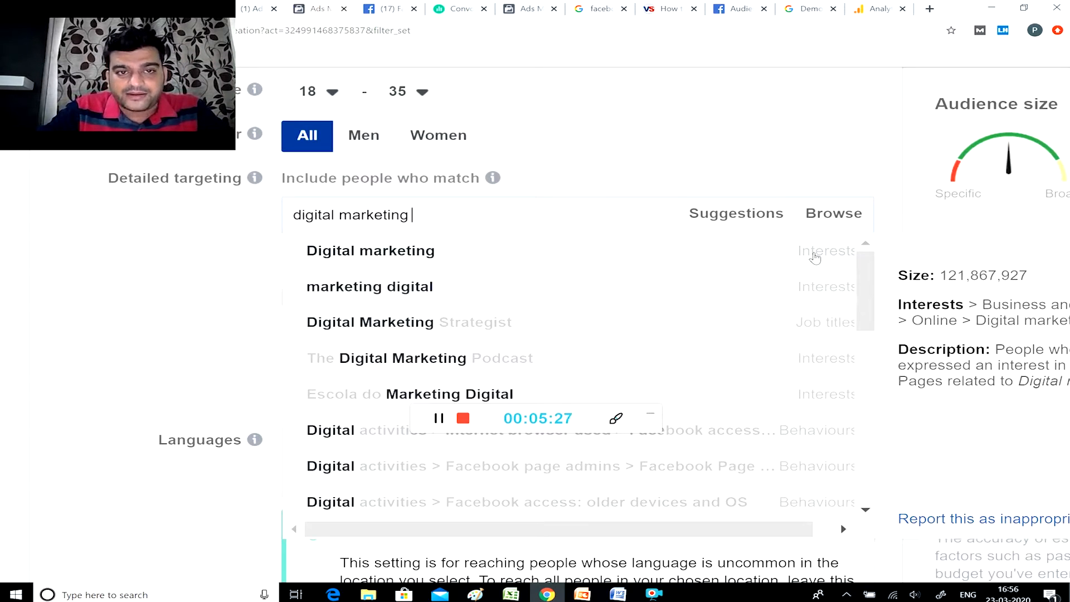
left_click(815, 256)
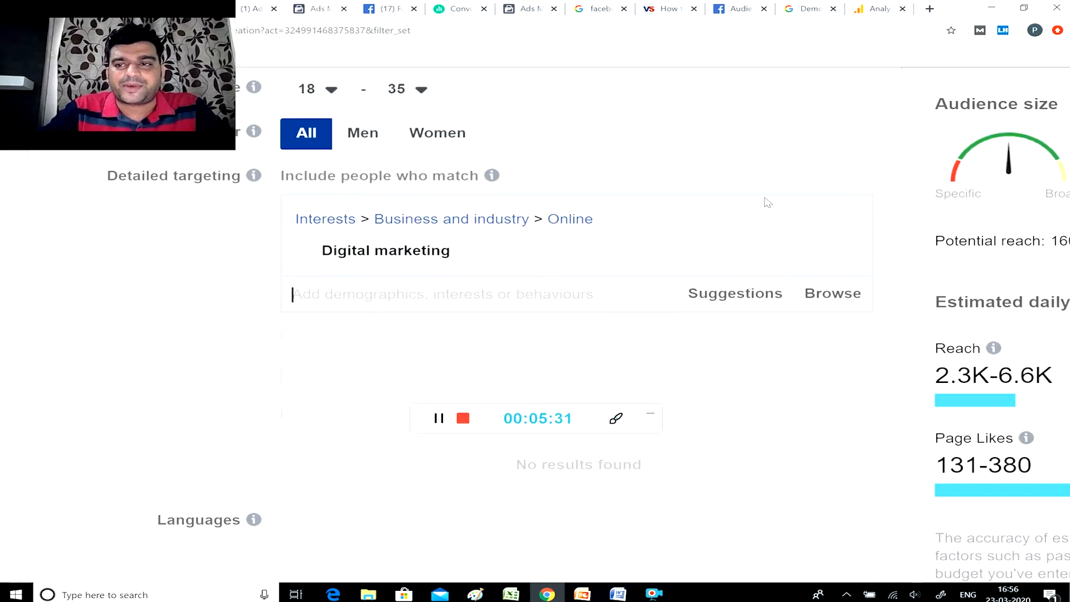
Examine the audience size, potential reach and estimated daily results for the current targeting.
scroll(820, 161, "right", 3)
scroll(830, 158, "right", 5)
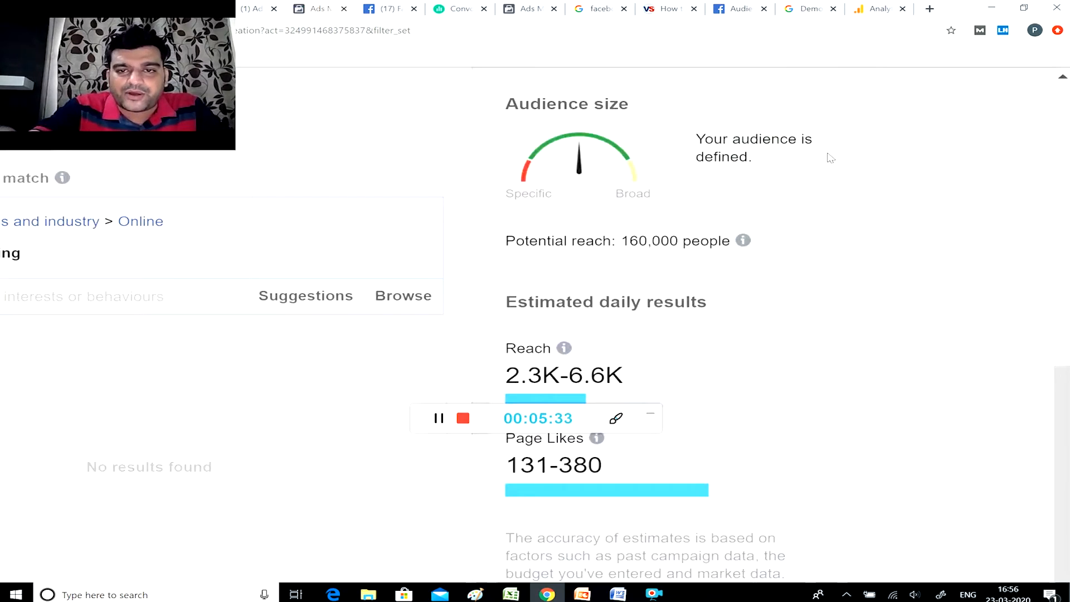
scroll(830, 158, "up", 3, "ctrl")
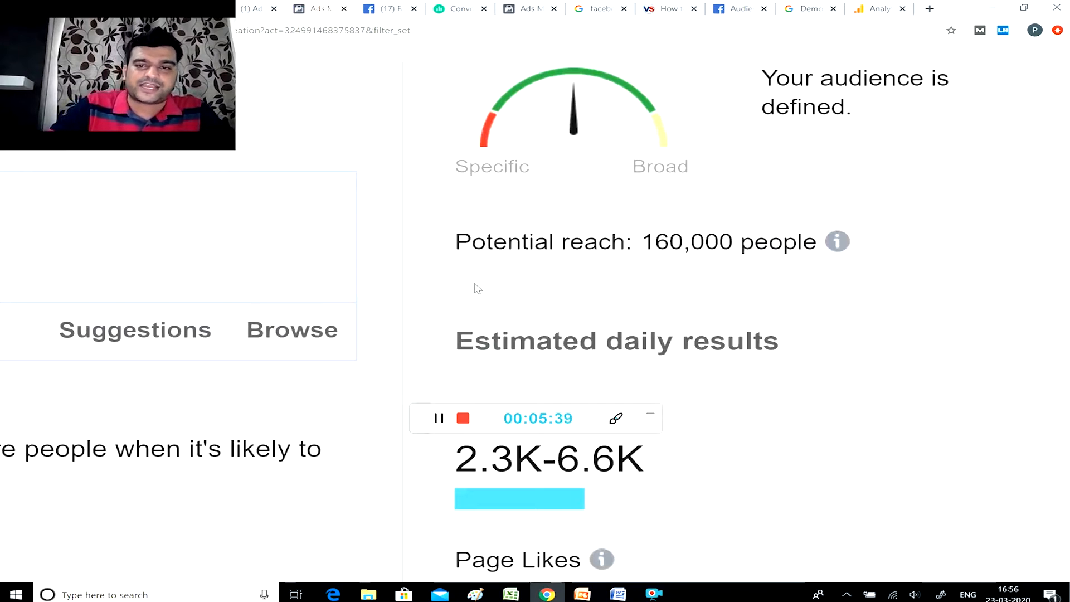
Add the Social media marketing and Advertising interests from the detailed targeting suggestions.
scroll(478, 288, "down", 4)
scroll(478, 289, "left", 5)
scroll(477, 289, "up", 3)
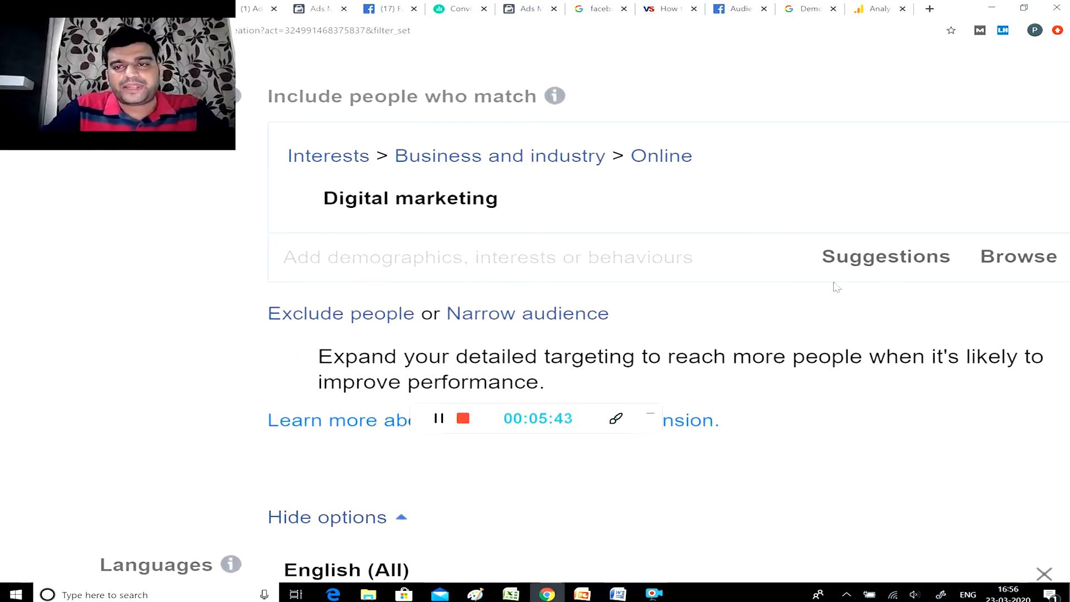
left_click(883, 268)
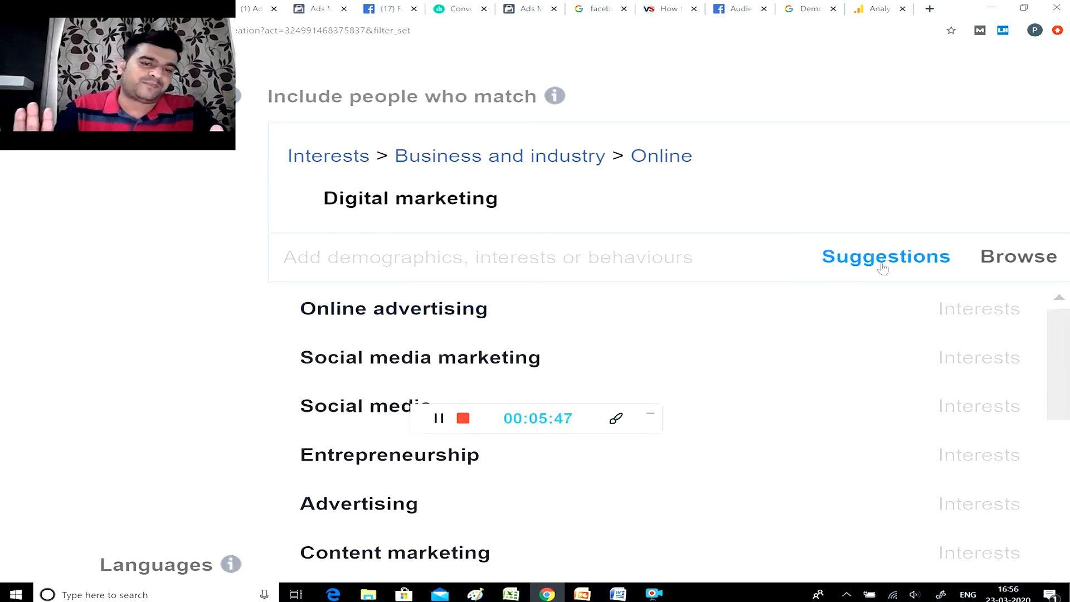
left_click(613, 357)
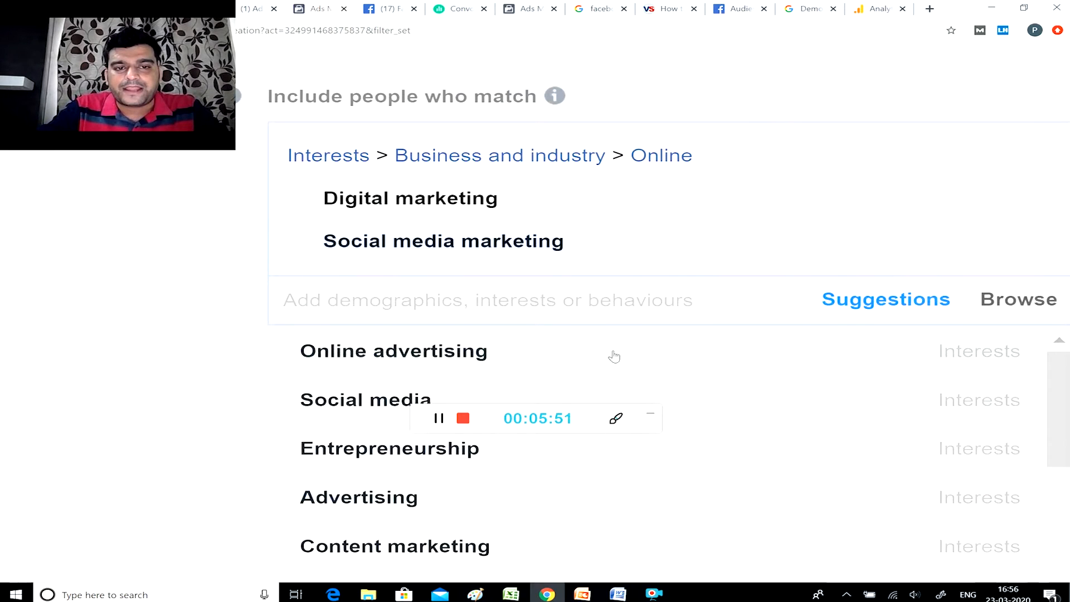
scroll(613, 357, "down", 2)
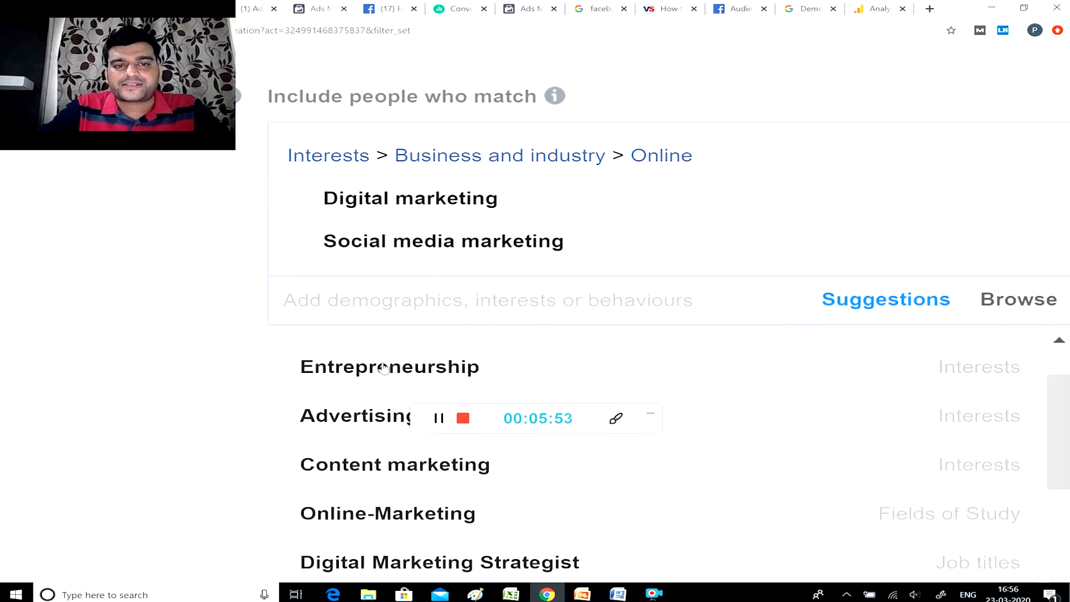
left_click(398, 412)
scroll(370, 386, "down", 5)
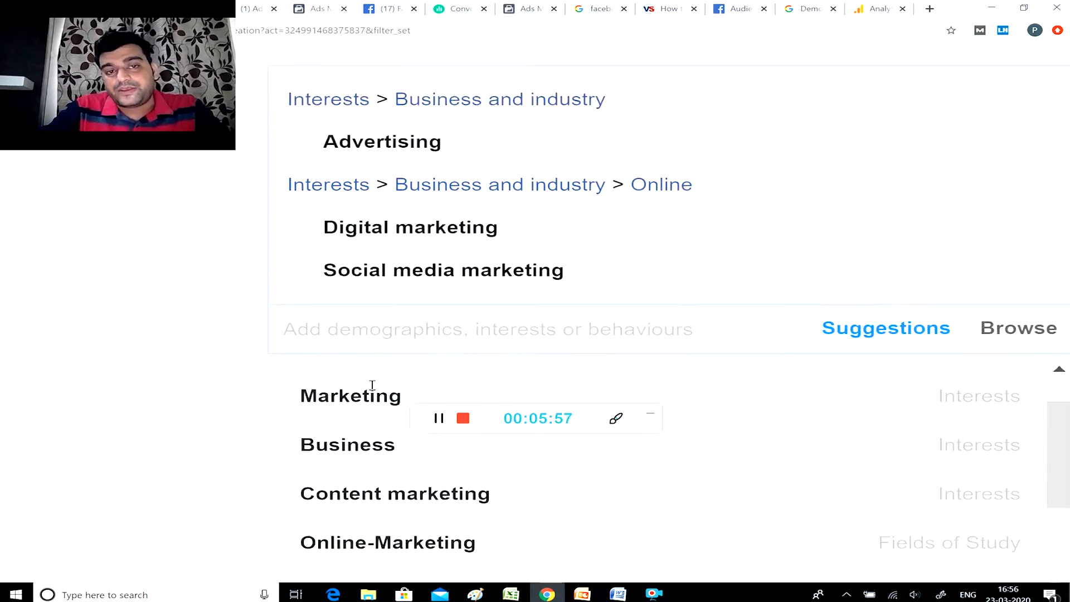
scroll(179, 423, "down", 3)
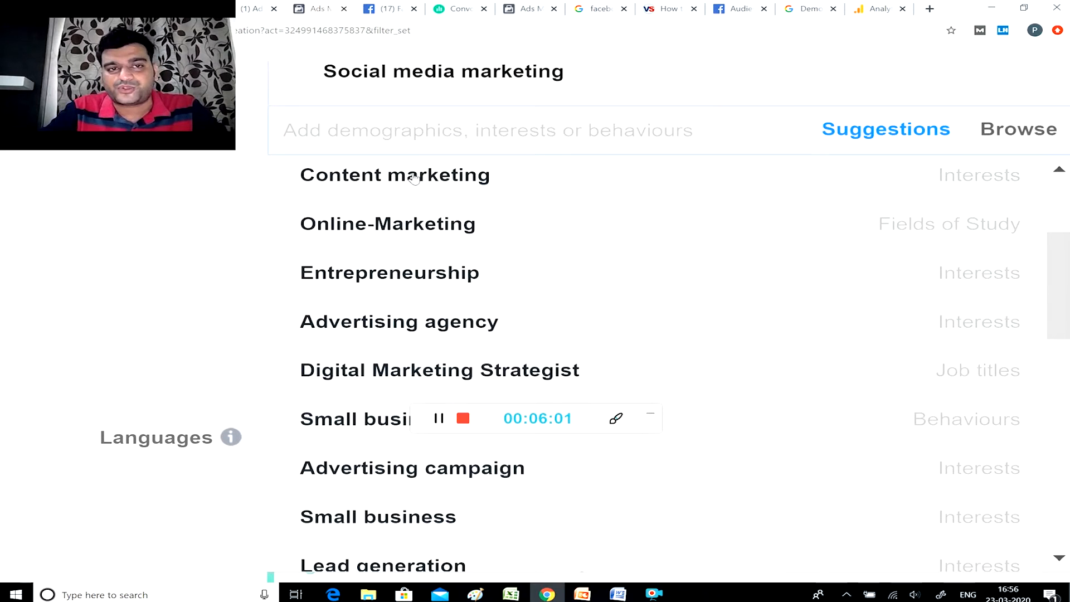
Search detailed targeting for neil patel and add the Neil Patel interest without the designer label.
left_click(402, 136)
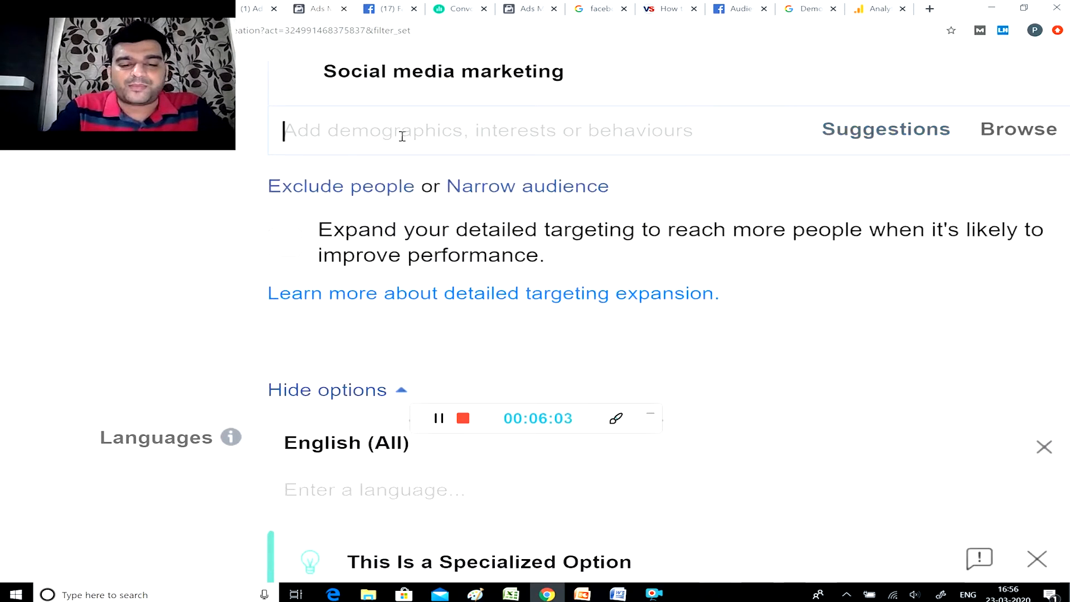
type("neil patel")
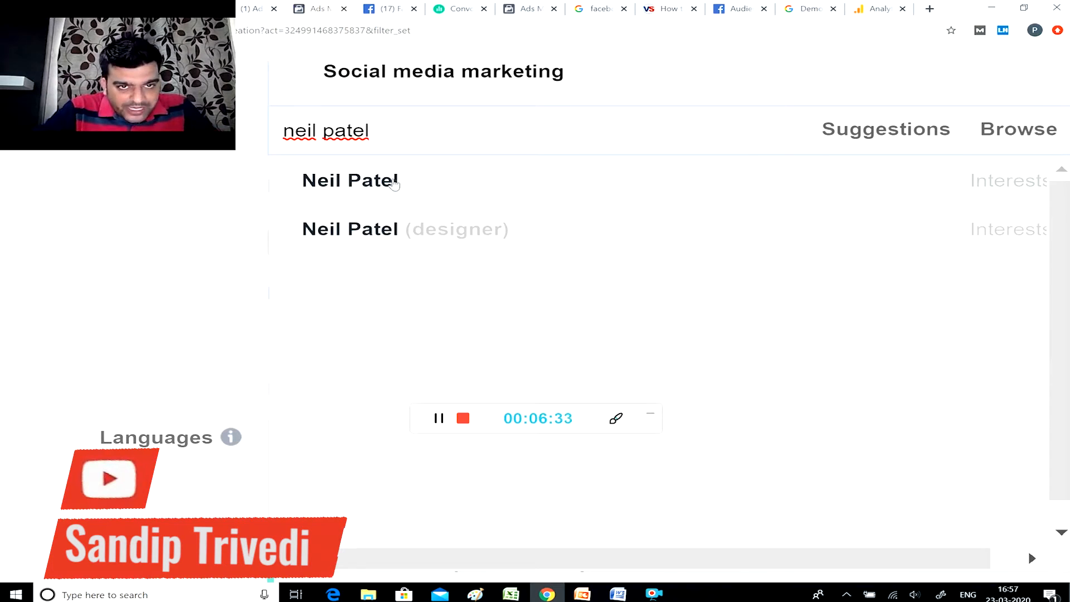
left_click(396, 183)
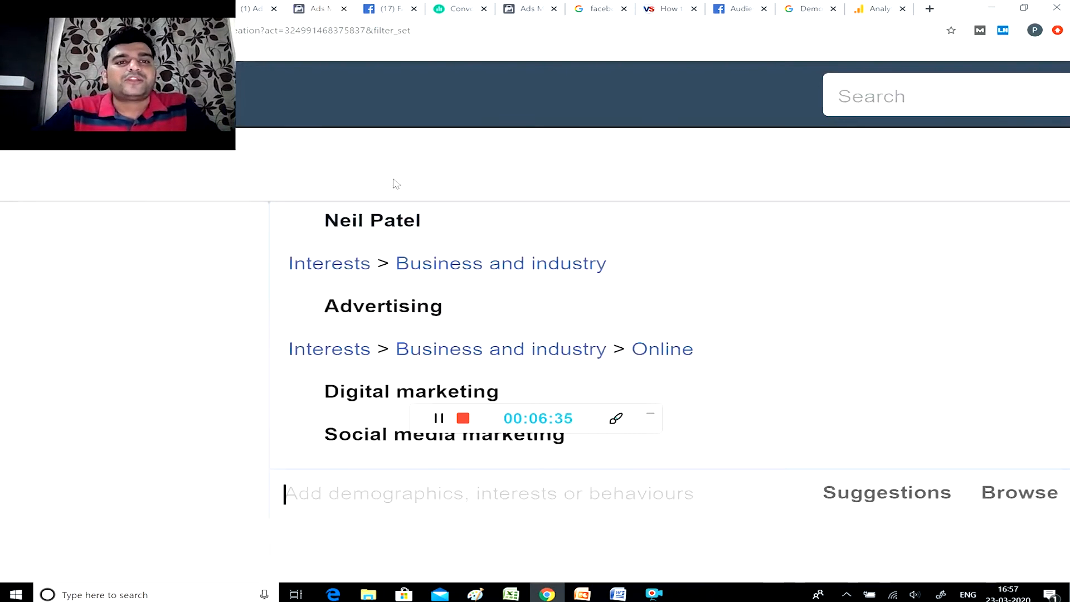
Show the refreshed targeting suggestions and add the Gary Vaynerchuk interest from them.
scroll(397, 183, "down", 6)
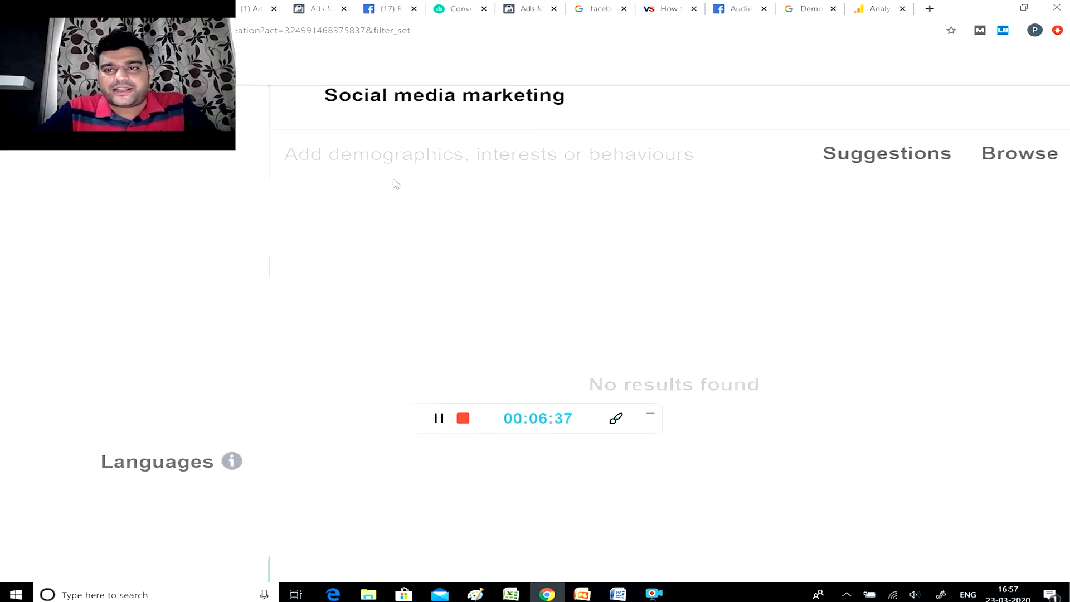
left_click(873, 167)
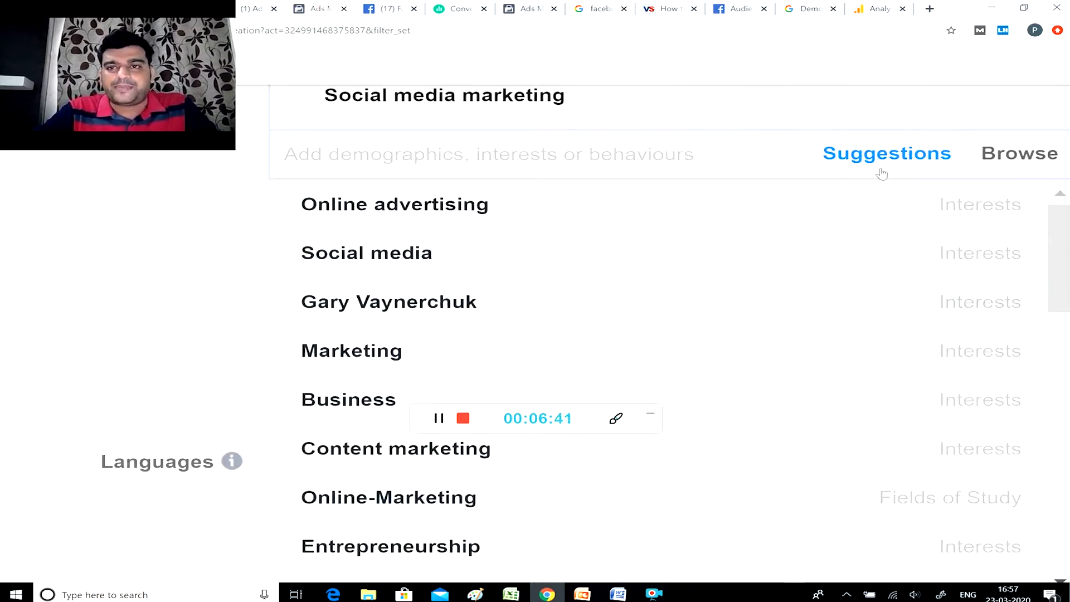
scroll(875, 161, "up", 8)
scroll(774, 212, "down", 3)
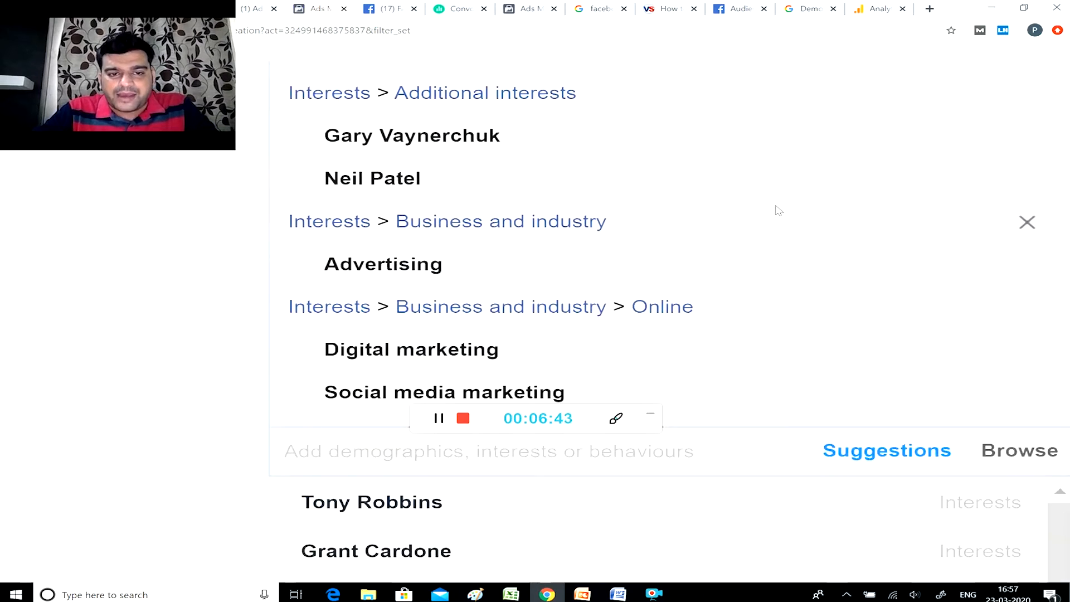
Look through the targeting suggestions, search detailed targeting for hootsuite and add the HootSuite interest.
scroll(774, 210, "down", 6)
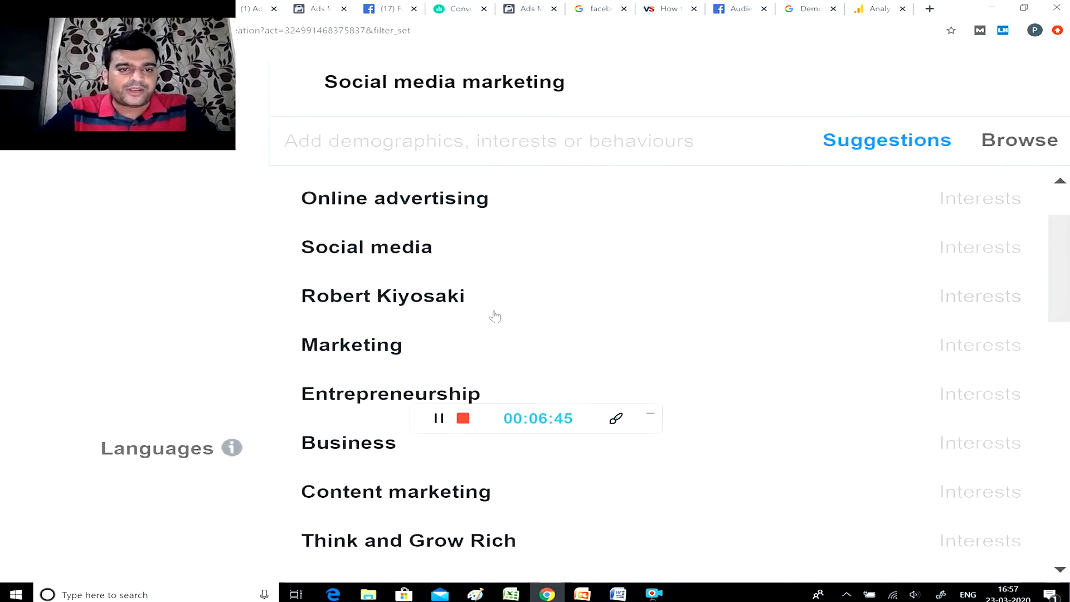
scroll(502, 312, "down", 4)
scroll(512, 316, "down", 8)
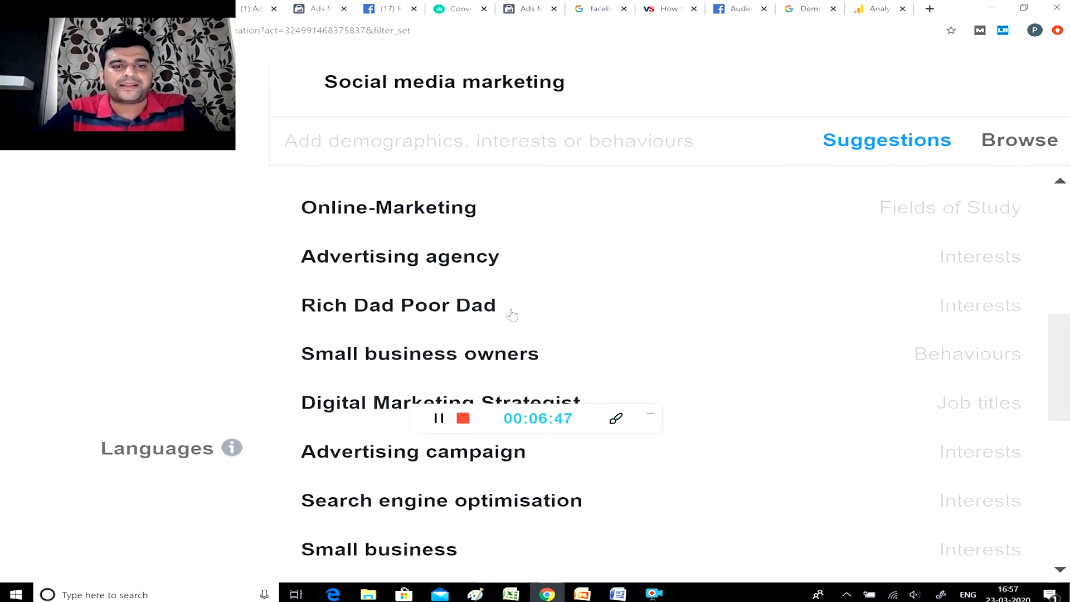
scroll(465, 271, "down", 1)
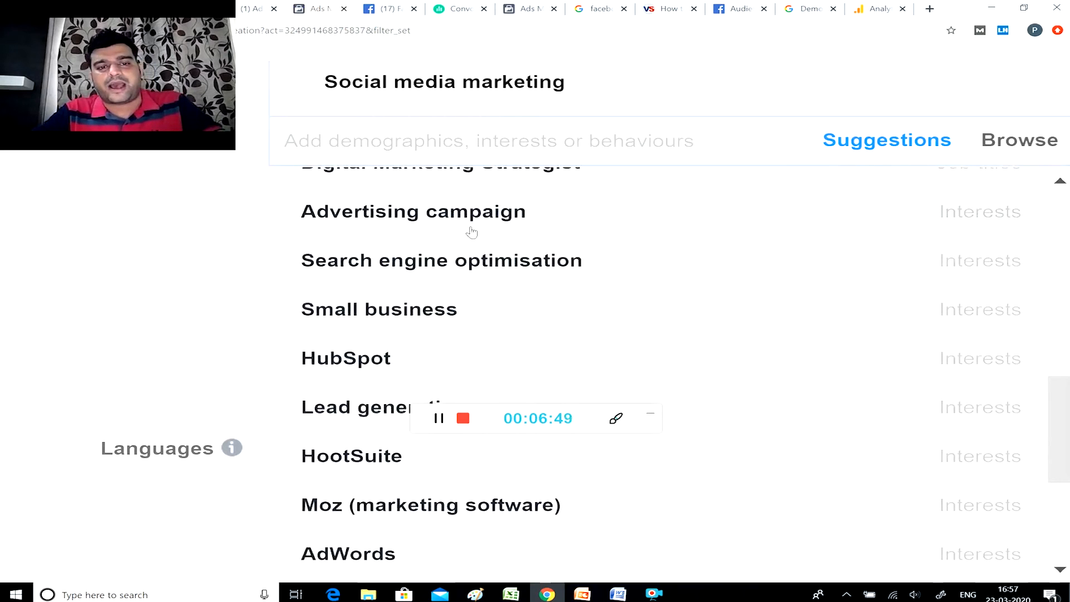
left_click(407, 141)
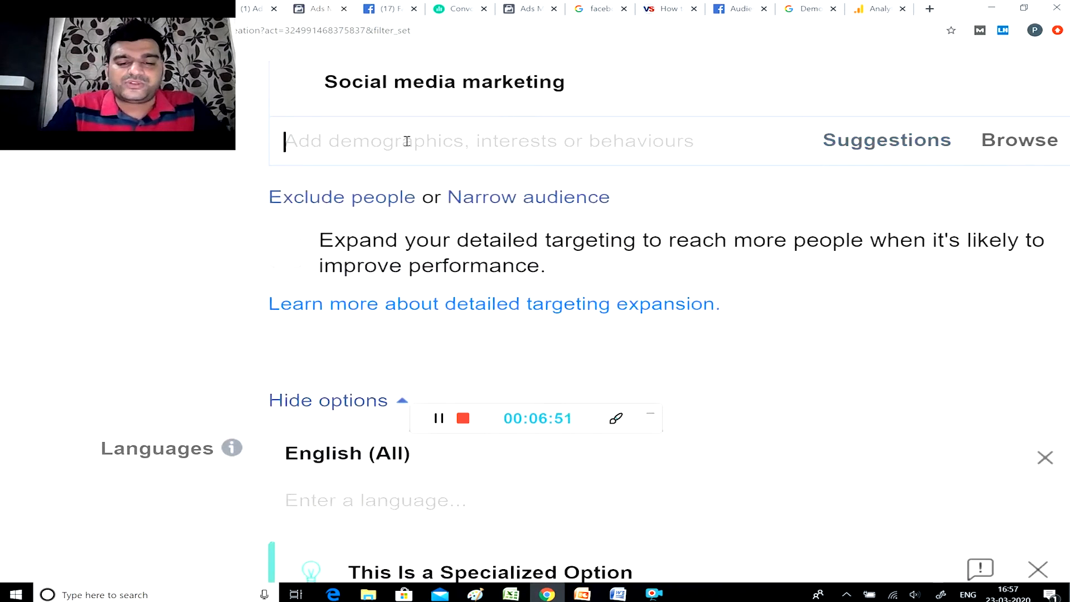
type("hod")
type("uite")
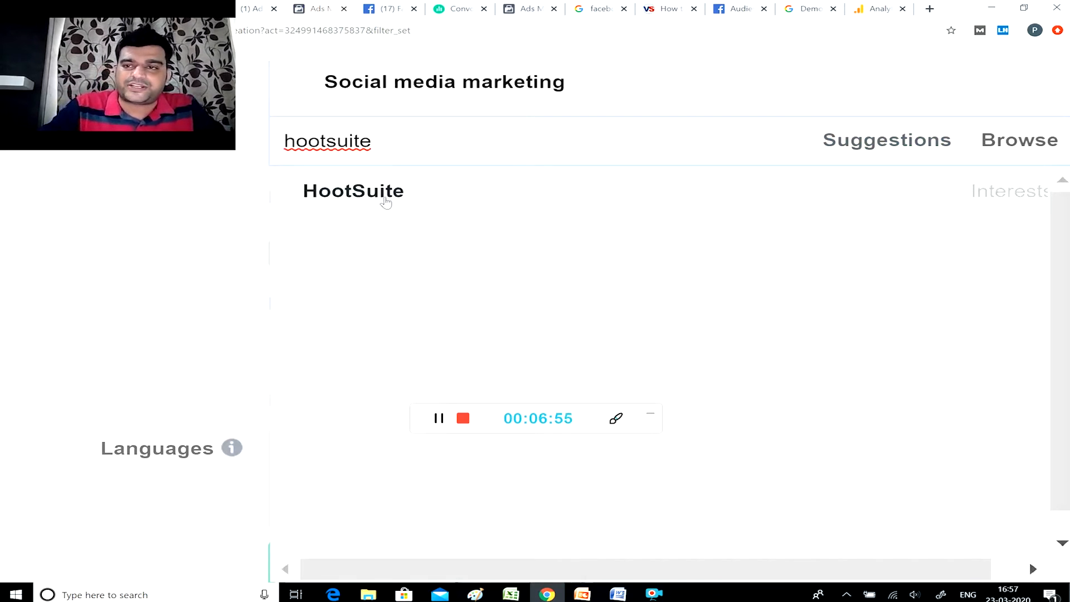
left_click(385, 199)
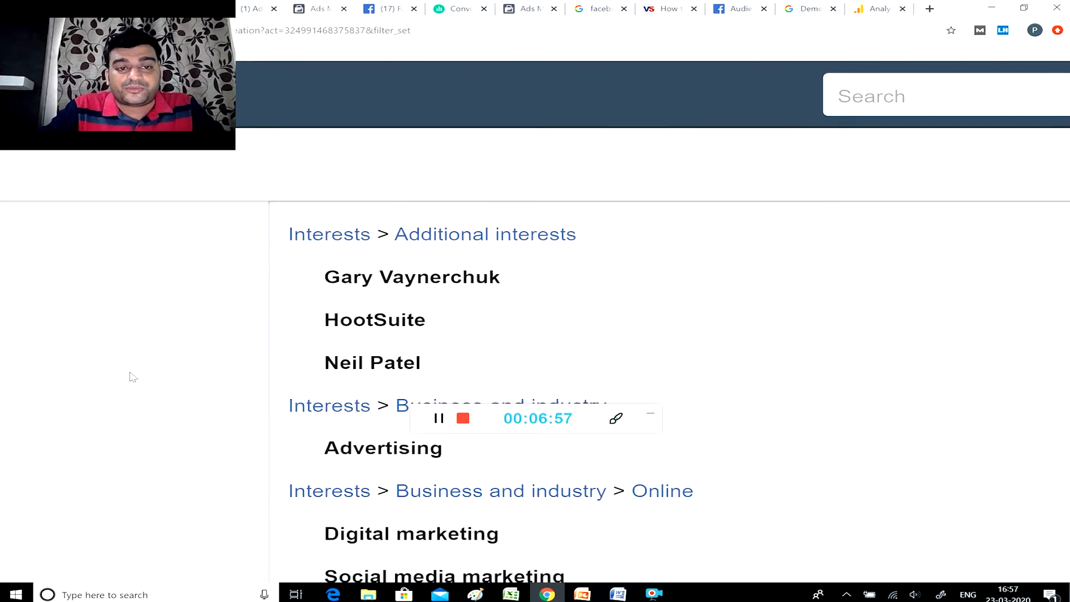
Show the refreshed targeting suggestions, add the HubSpot interest from them and close the suggestions.
scroll(131, 375, "down", 7)
left_click(899, 238)
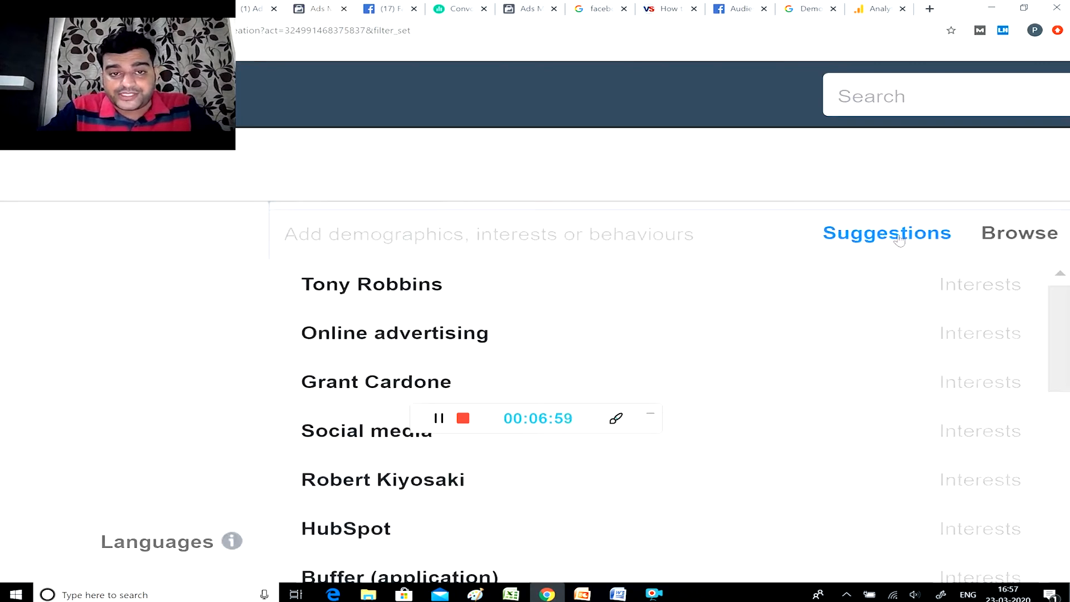
scroll(499, 292, "down", 4)
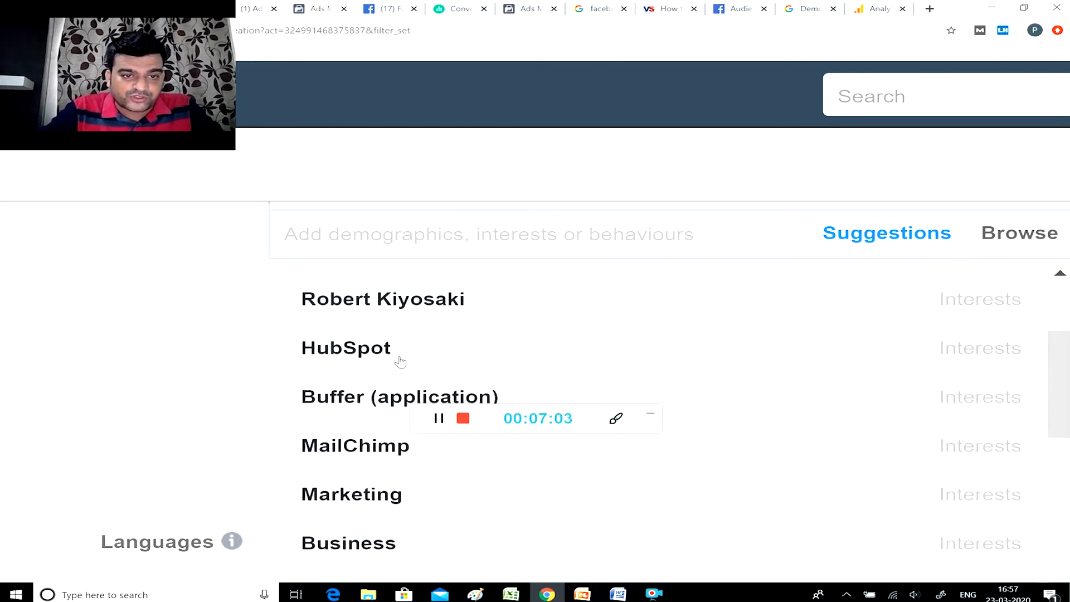
left_click(401, 361)
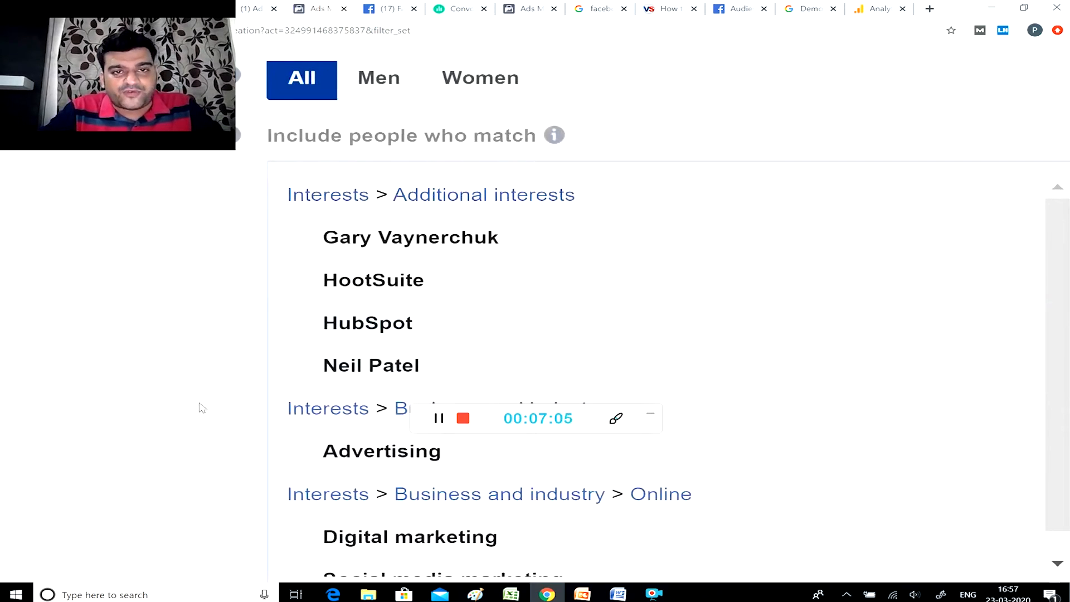
scroll(202, 408, "down", 5)
scroll(202, 408, "up", 1)
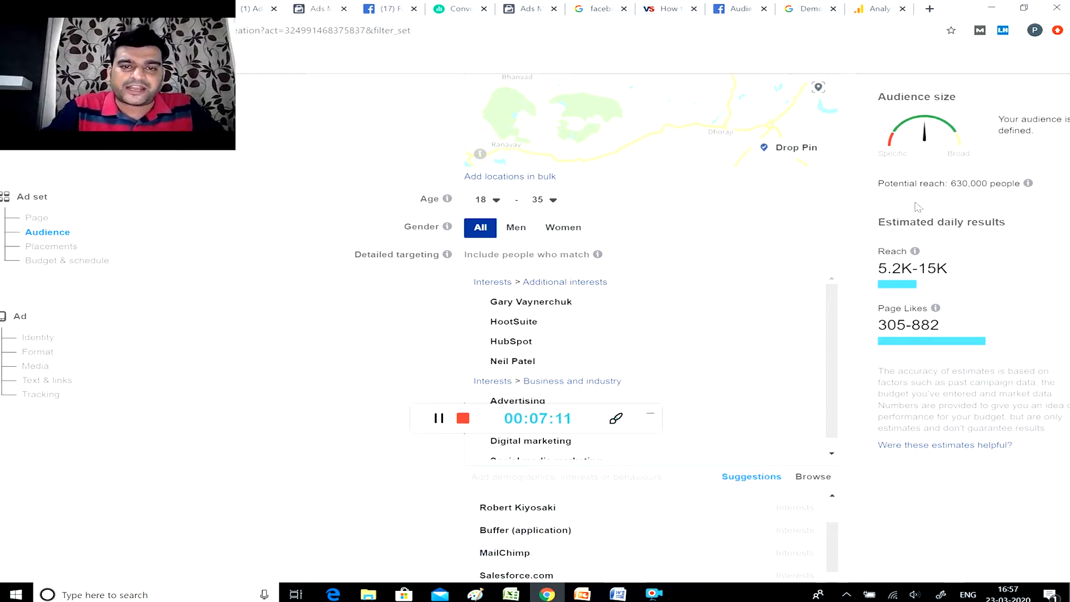
left_click(422, 365)
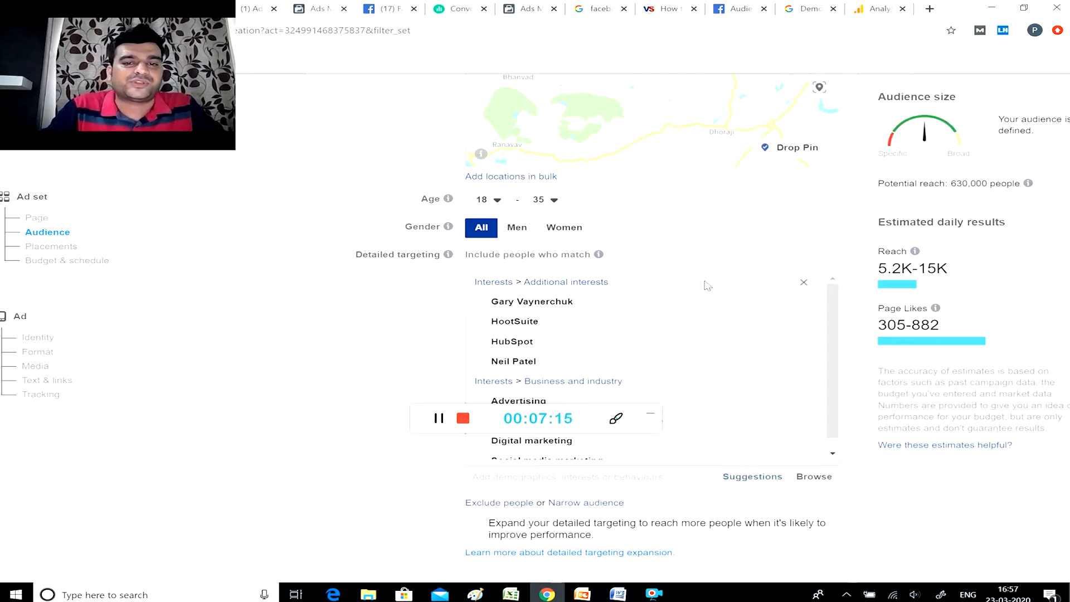
Remove the HootSuite, HubSpot, Gary Vaynerchuk and Advertising interests from the detailed targeting.
scroll(705, 283, "down", 1)
scroll(705, 284, "down", 2)
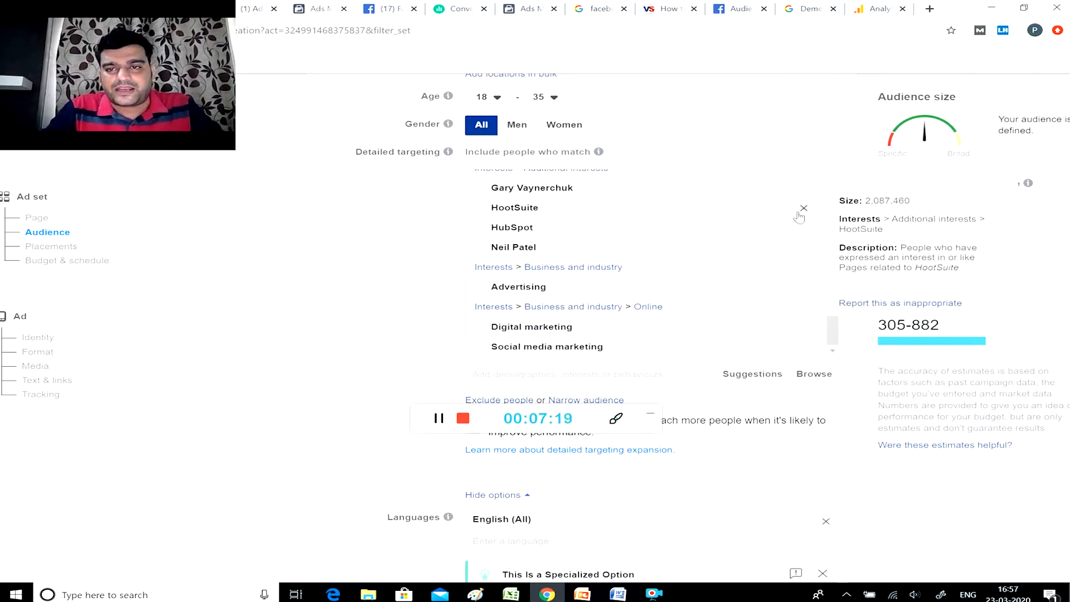
left_click(804, 210)
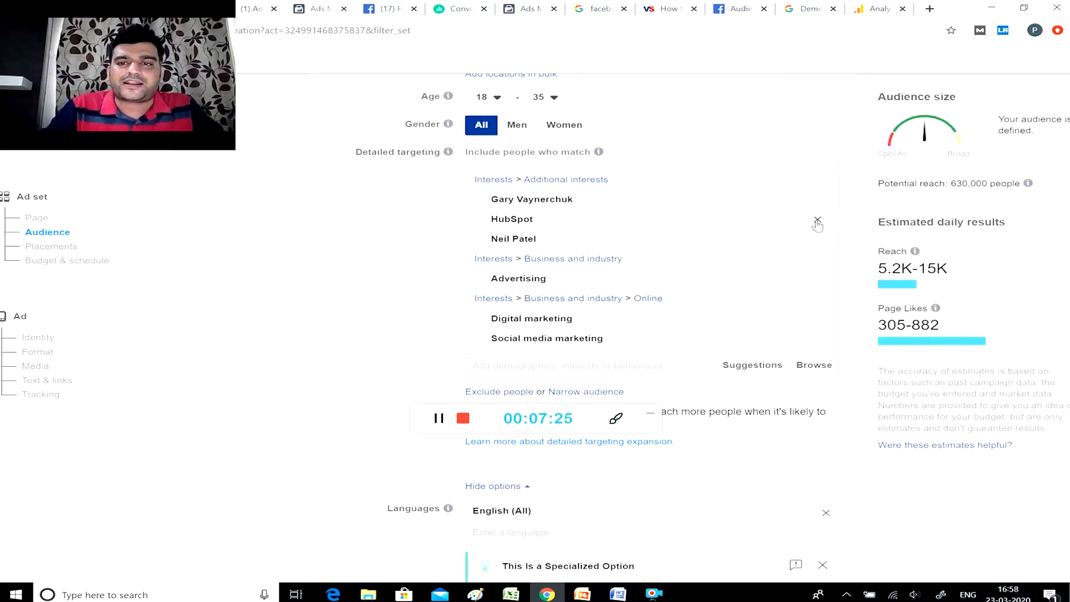
left_click(817, 221)
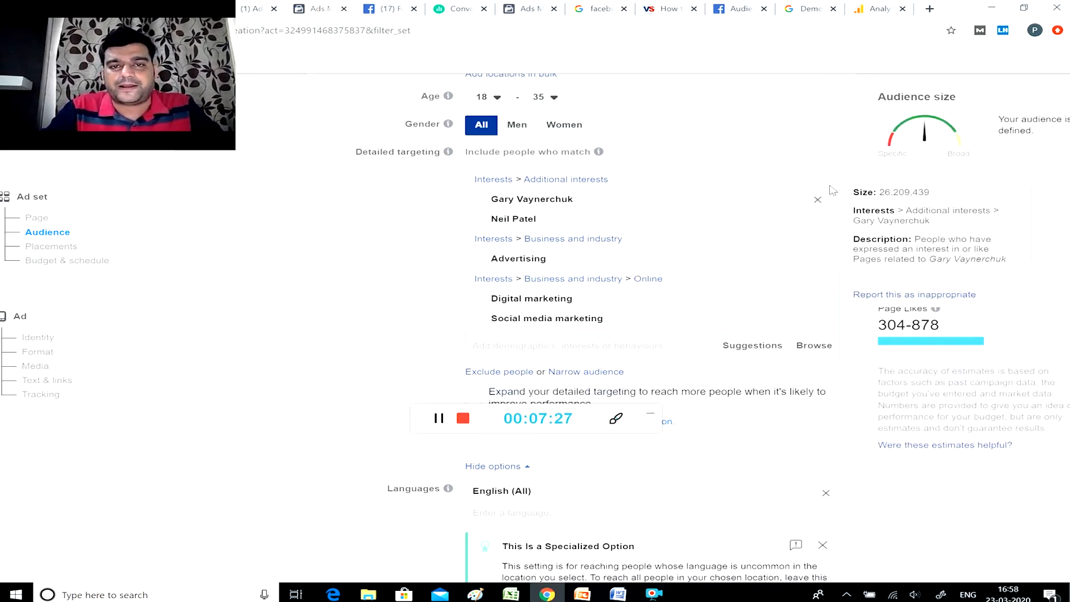
left_click(817, 204)
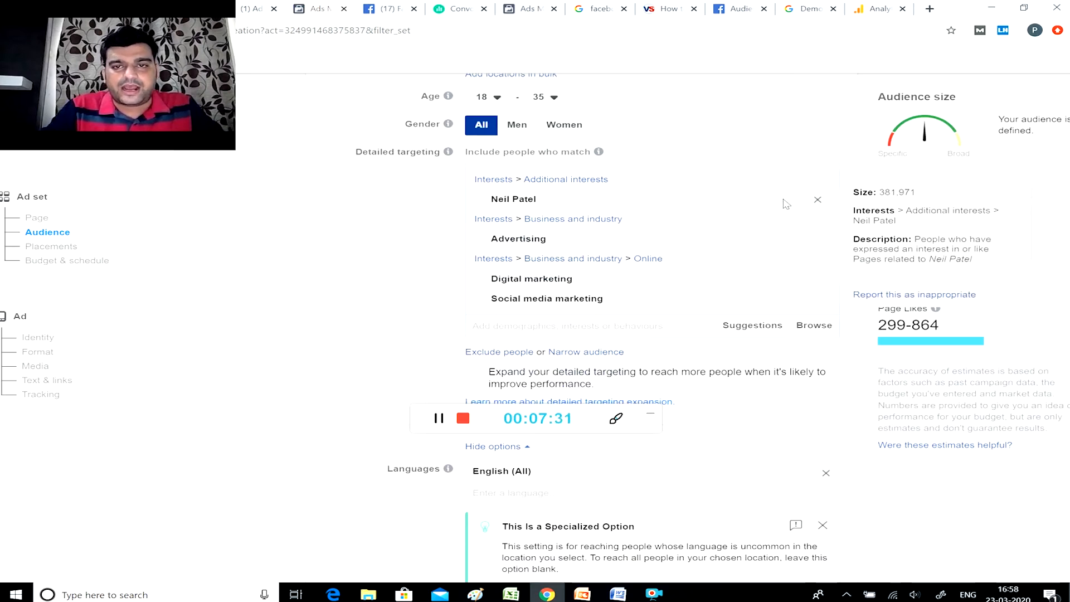
mouse_move(820, 240)
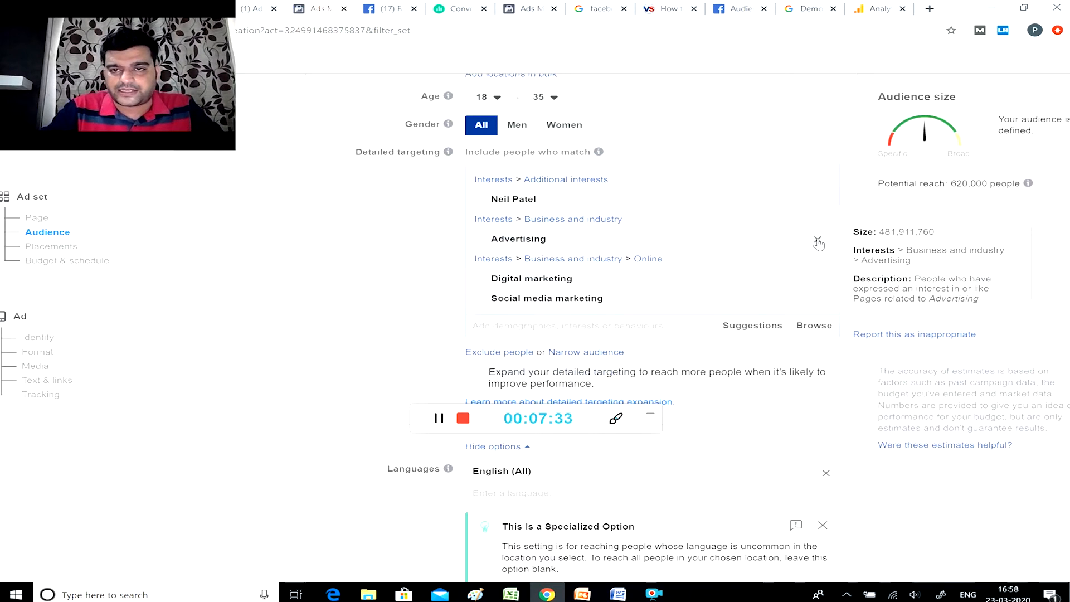
left_click(818, 241)
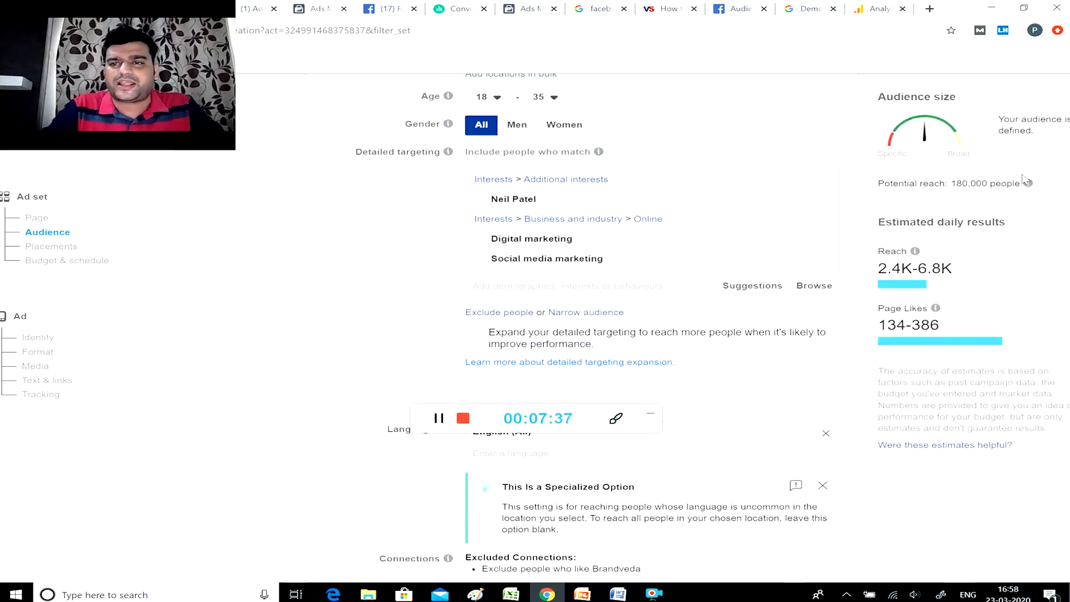
mouse_move(490, 261)
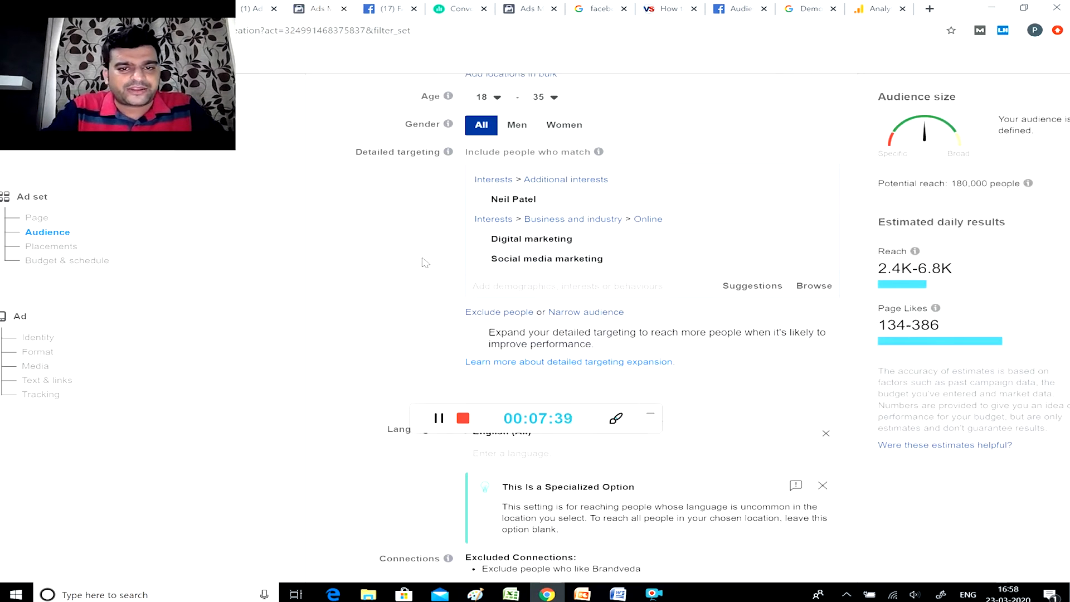
Narrow the audience to people who must also match the Mini-MBA interest, found by searching mba, and remove that condition.
scroll(425, 262, "down", 3)
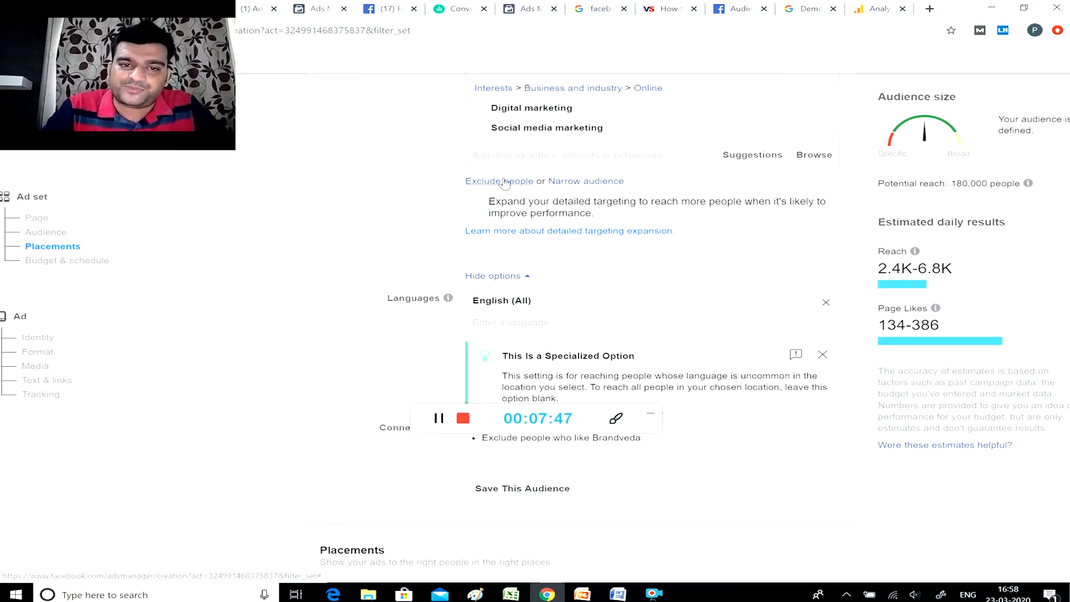
left_click(610, 182)
type("mba")
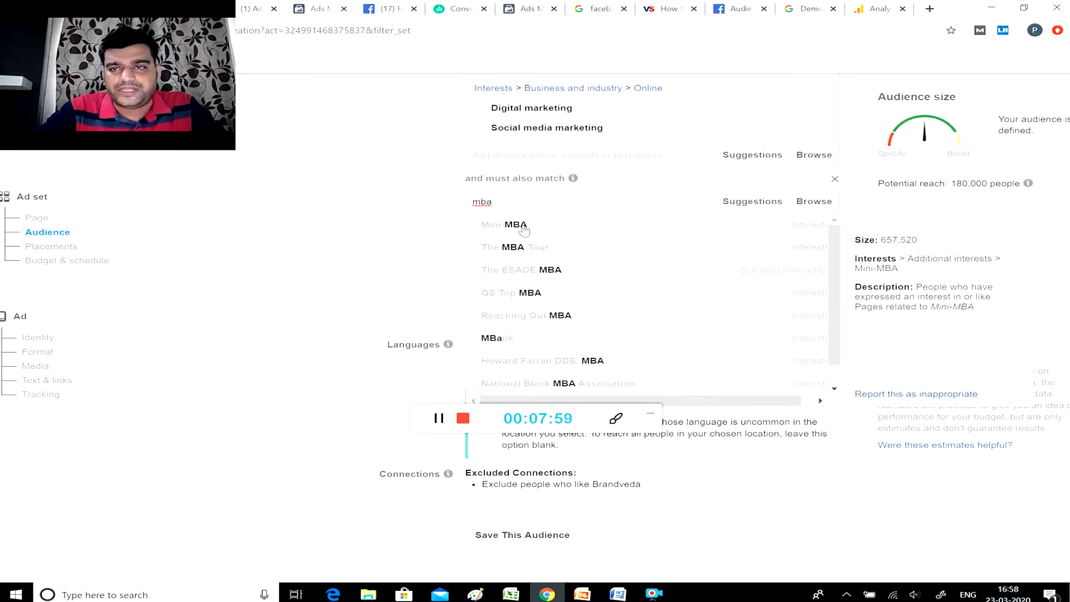
key("Return")
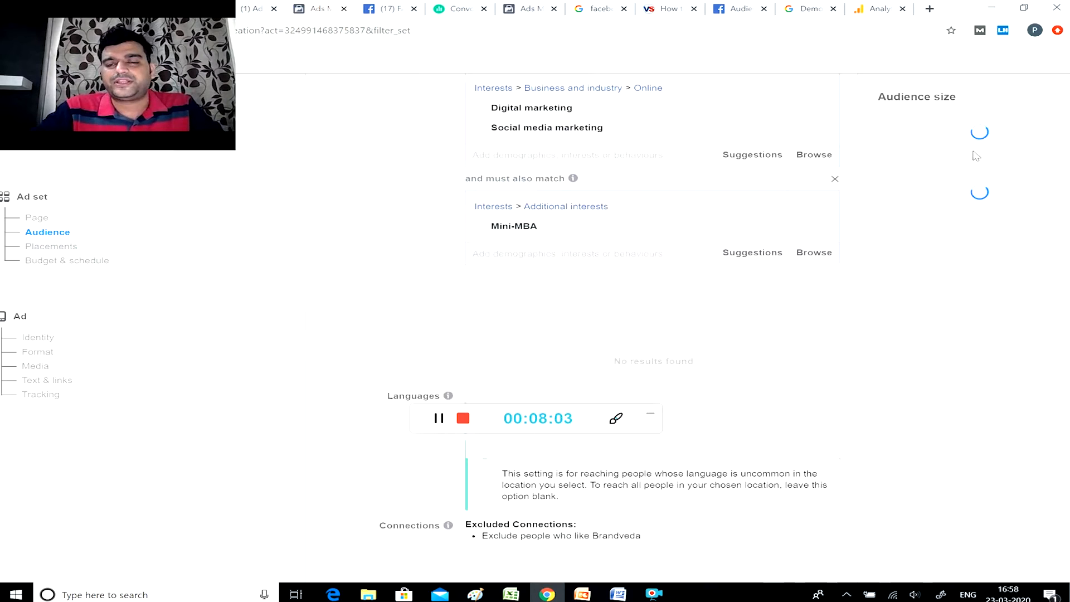
left_click(834, 181)
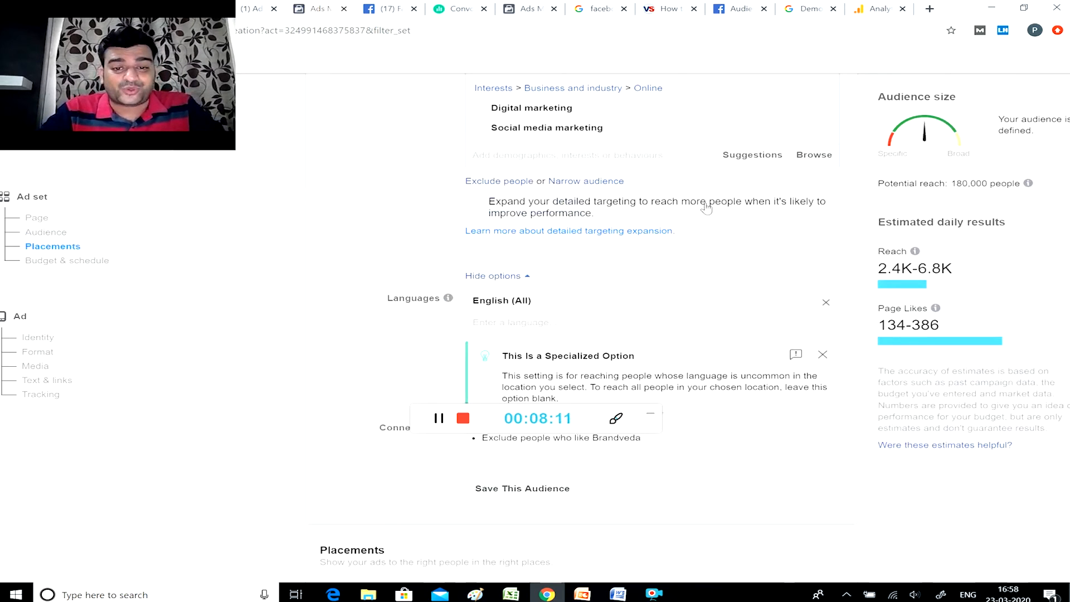
Edit the audience's connections and remove the Facebook Pages exclusion of people who like Brandveda.
scroll(706, 208, "down", 2)
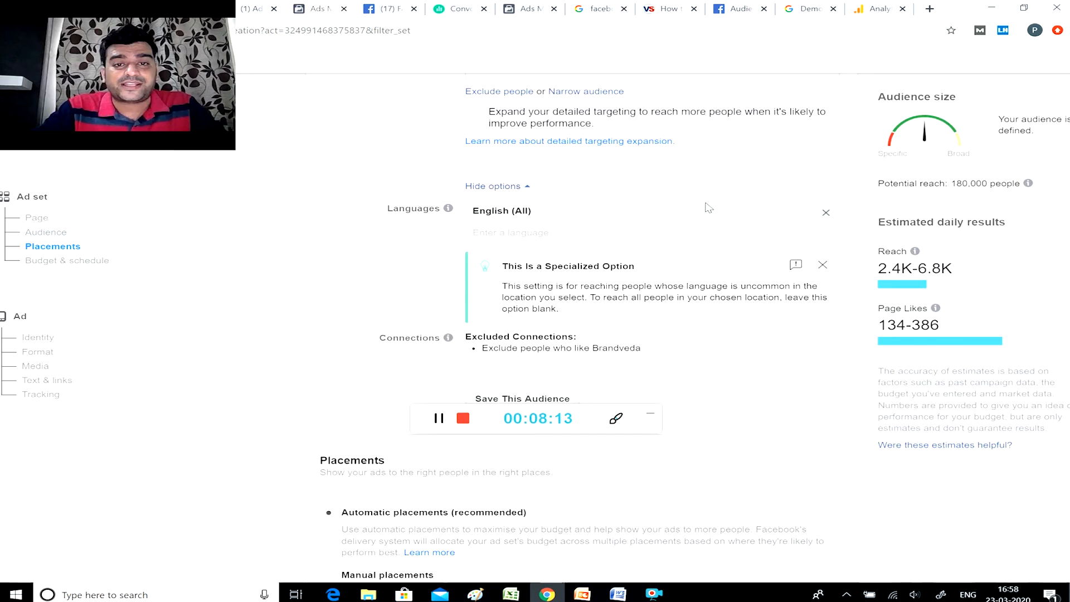
scroll(708, 208, "down", 1)
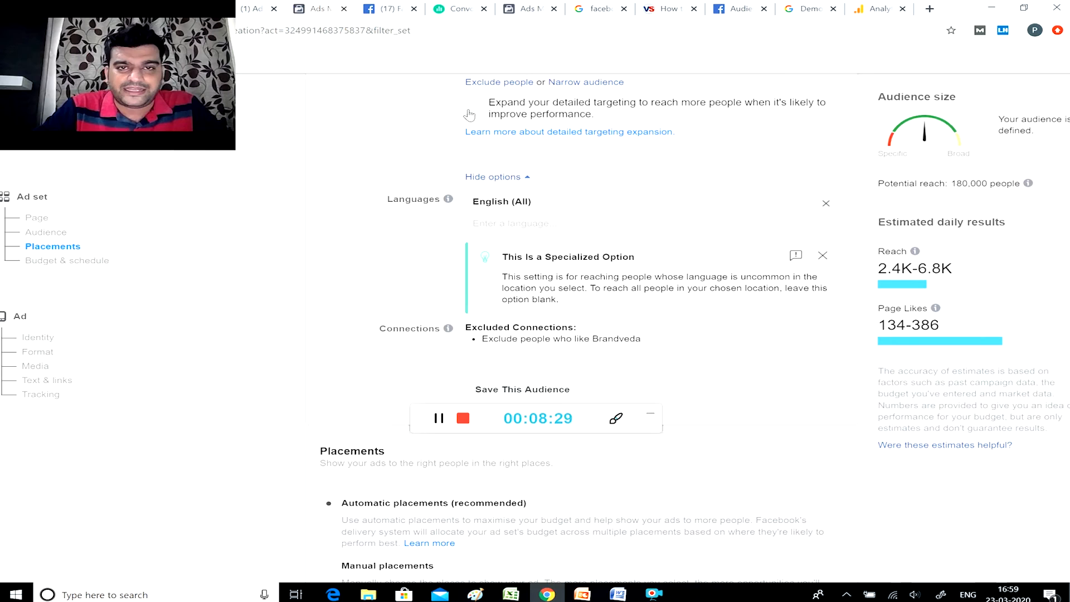
scroll(469, 115, "down", 3)
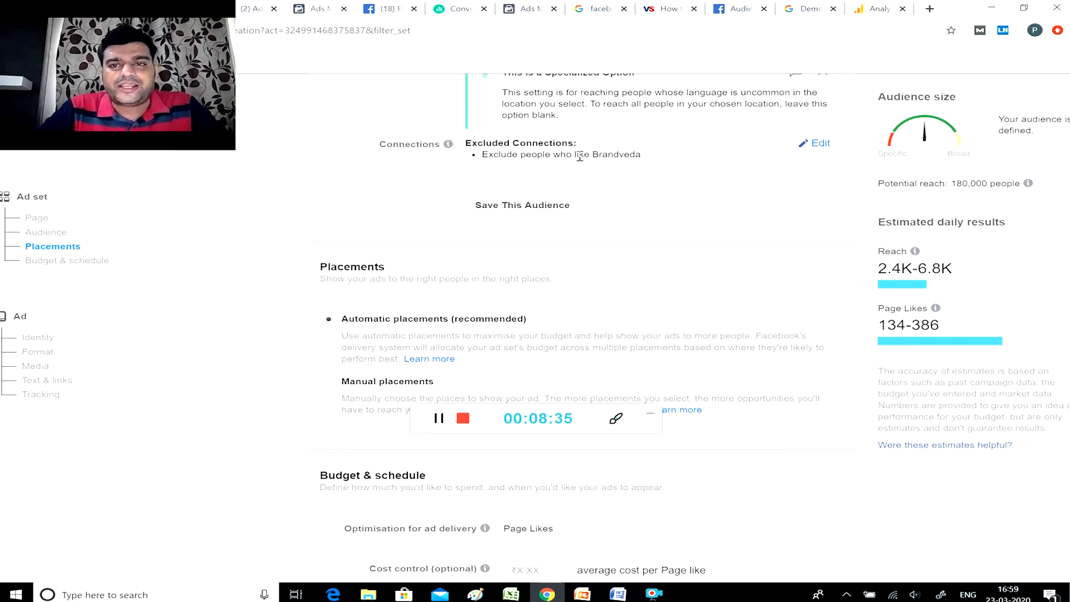
left_click(820, 144)
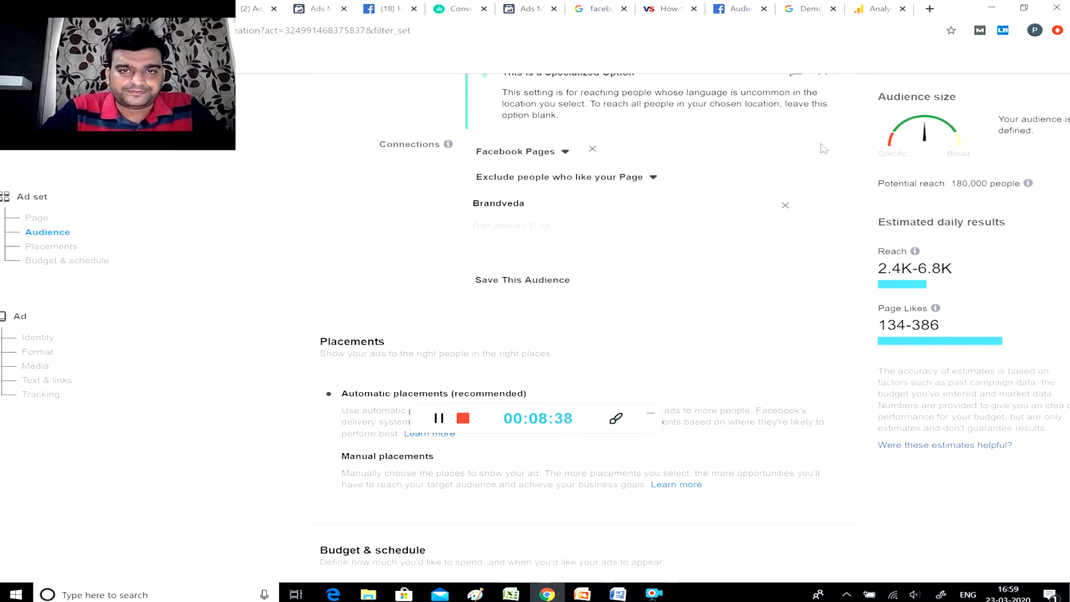
left_click(592, 151)
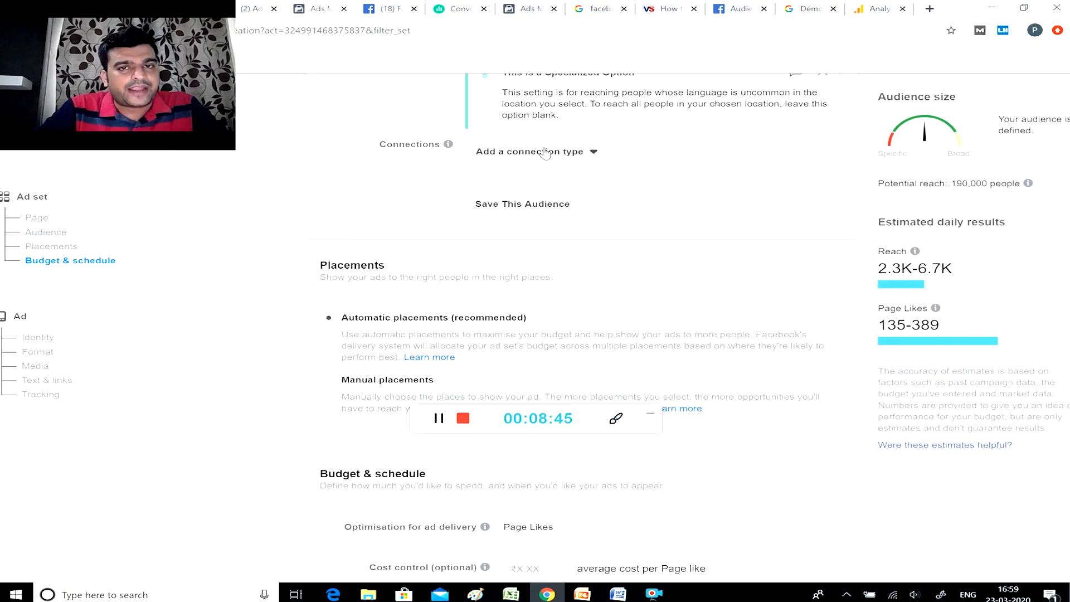
Add a connection that excludes people who like your Page and choose the Brandveda page for it.
left_click(545, 152)
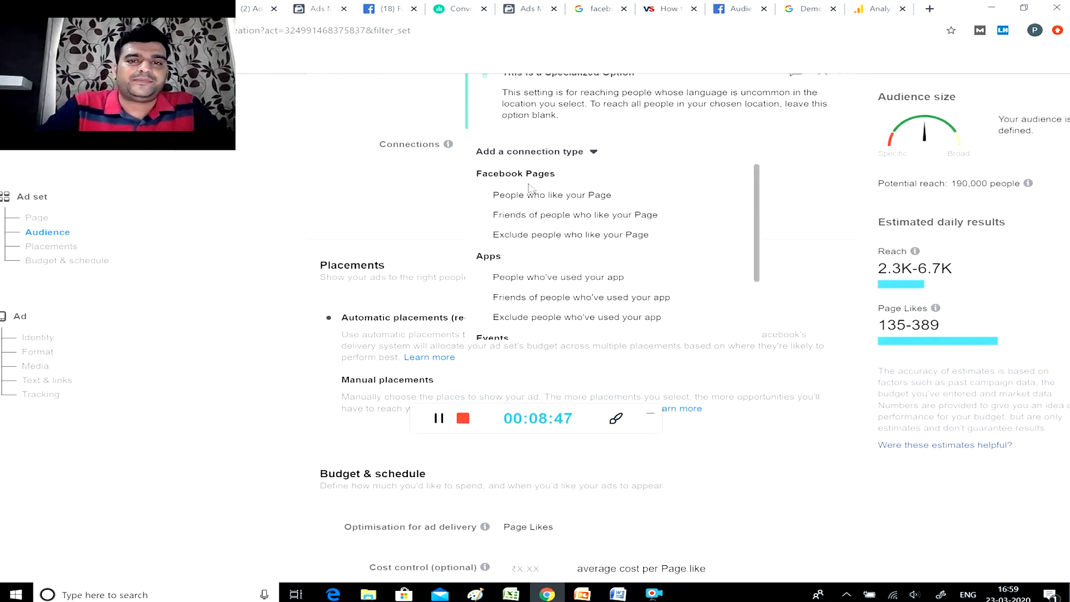
scroll(530, 192, "down", 1)
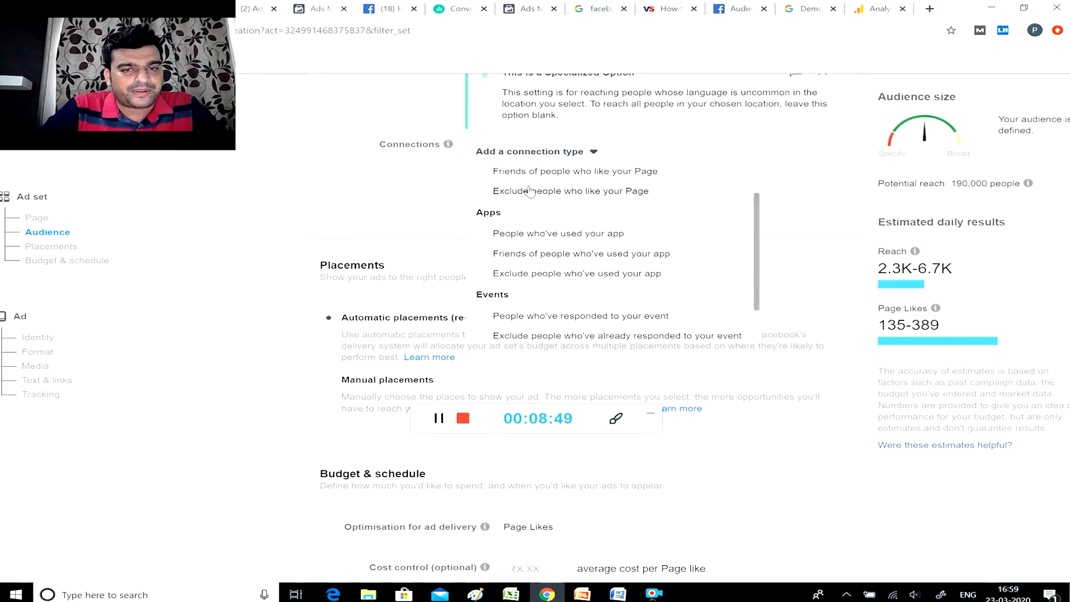
scroll(529, 192, "up", 1)
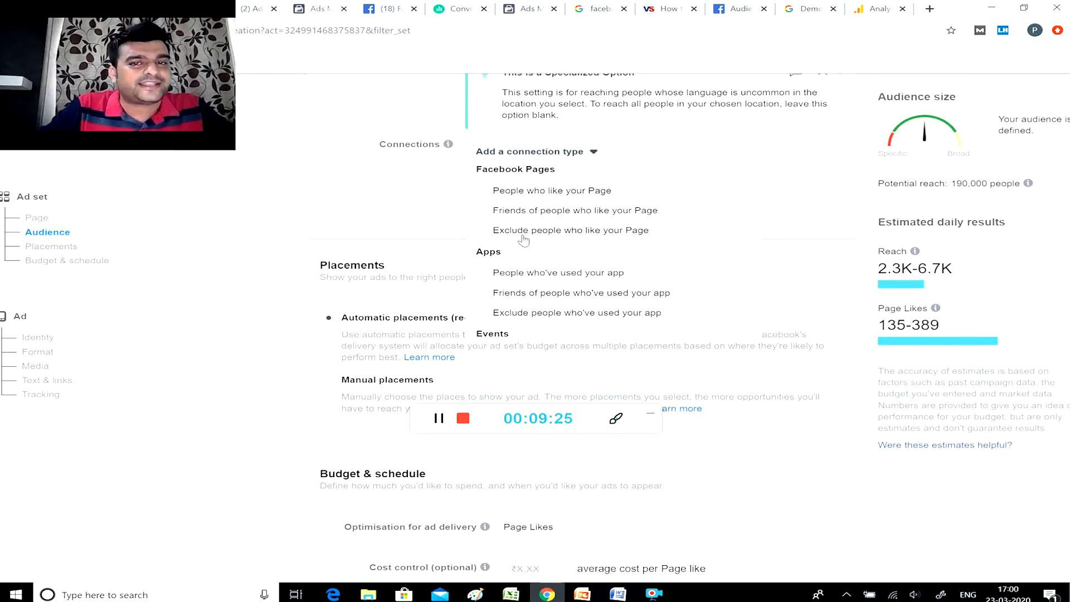
left_click(523, 233)
left_click(522, 206)
type("bran")
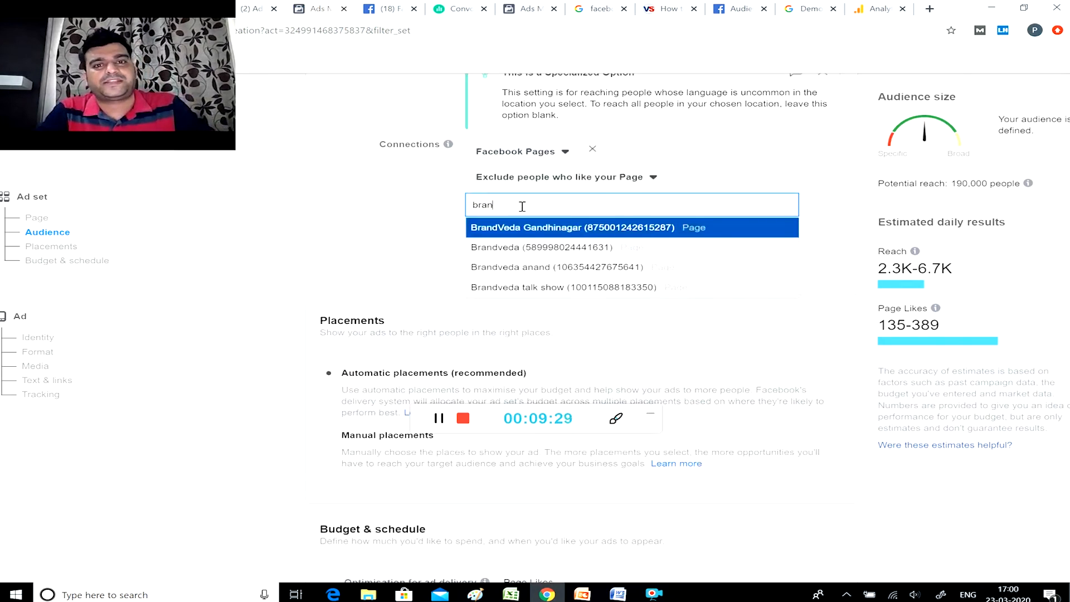
left_click(490, 250)
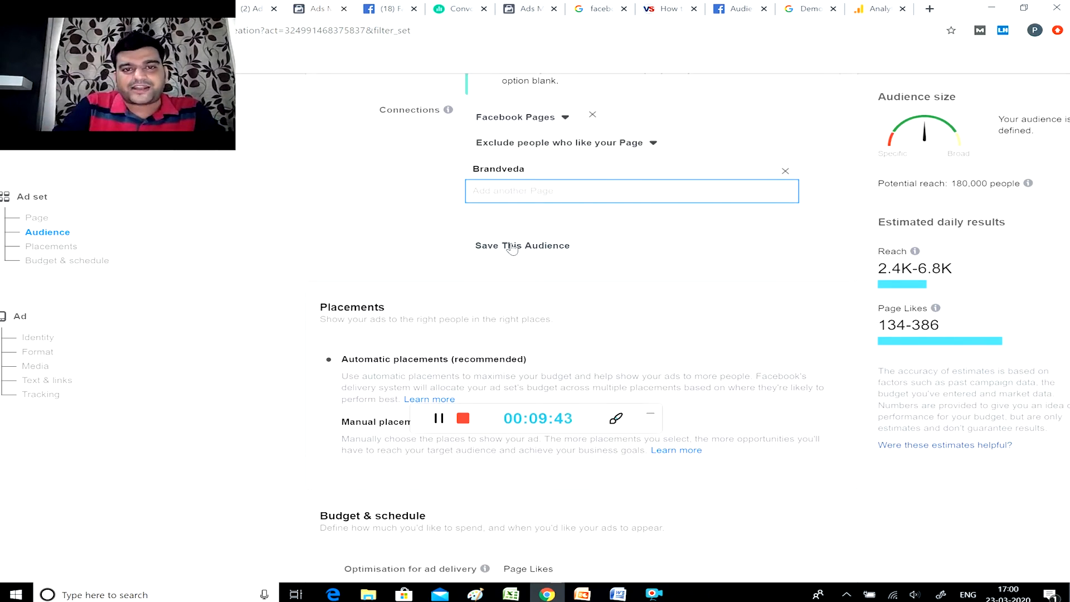
Save the audience under the name testimng and review its saved settings.
left_click(511, 246)
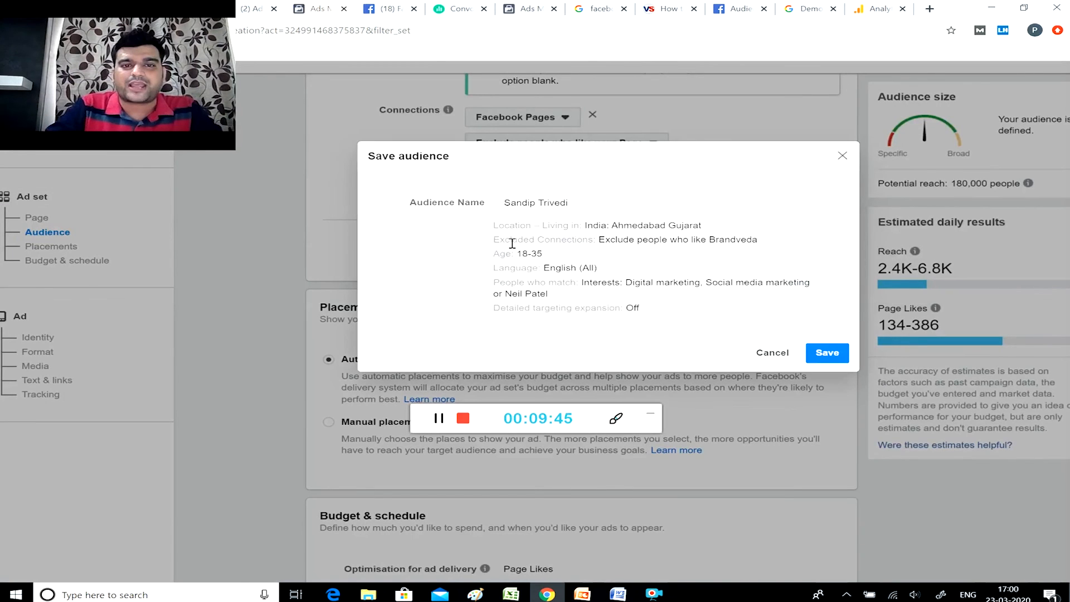
double_click(571, 201)
left_click_drag(570, 201, 502, 200)
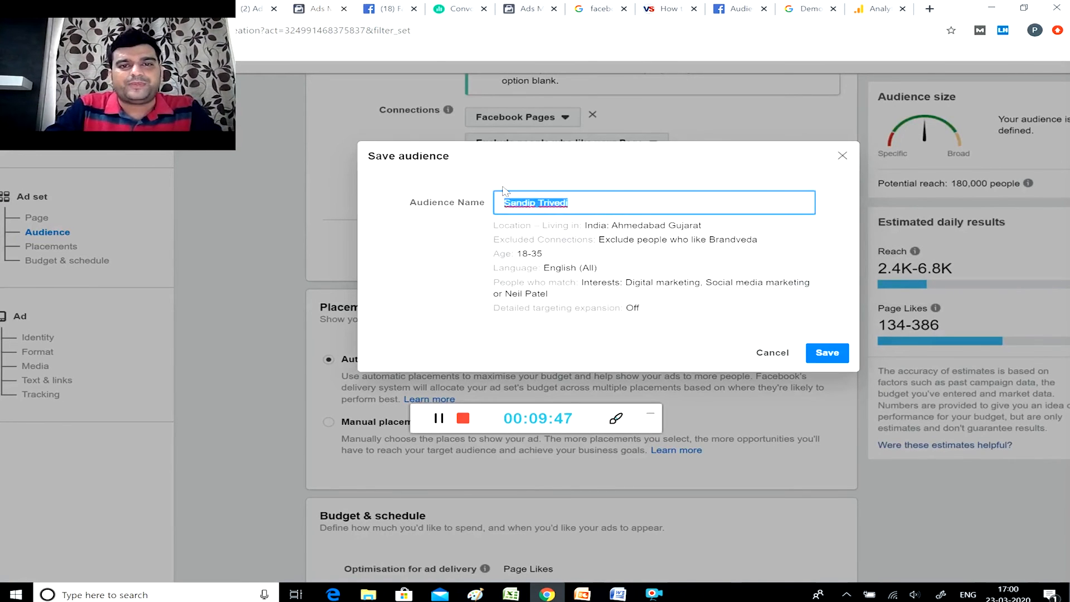
type("testimng")
left_click(822, 354)
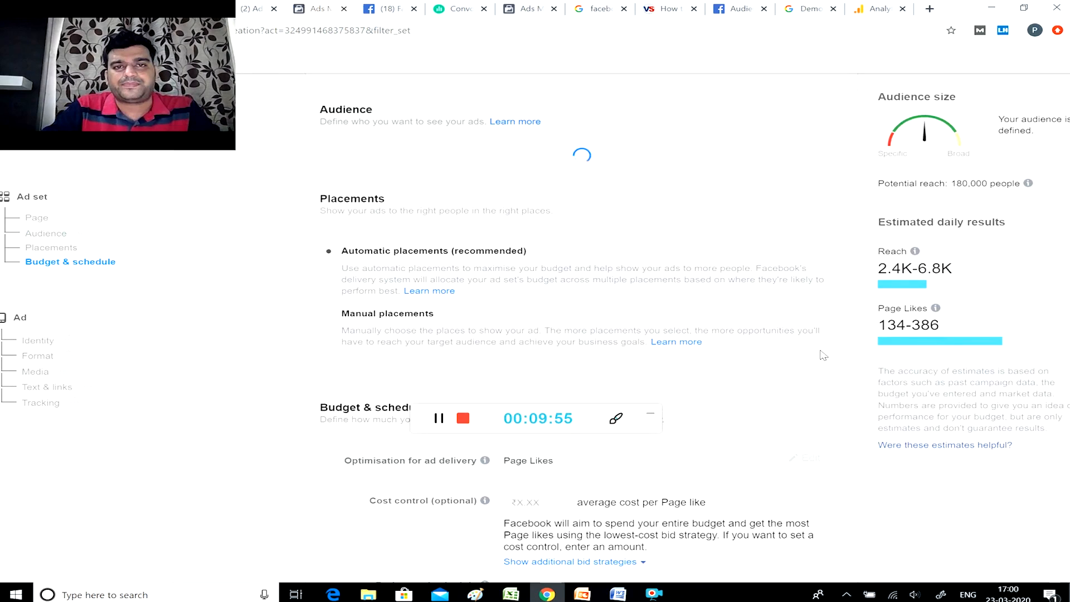
scroll(721, 300, "up", 2)
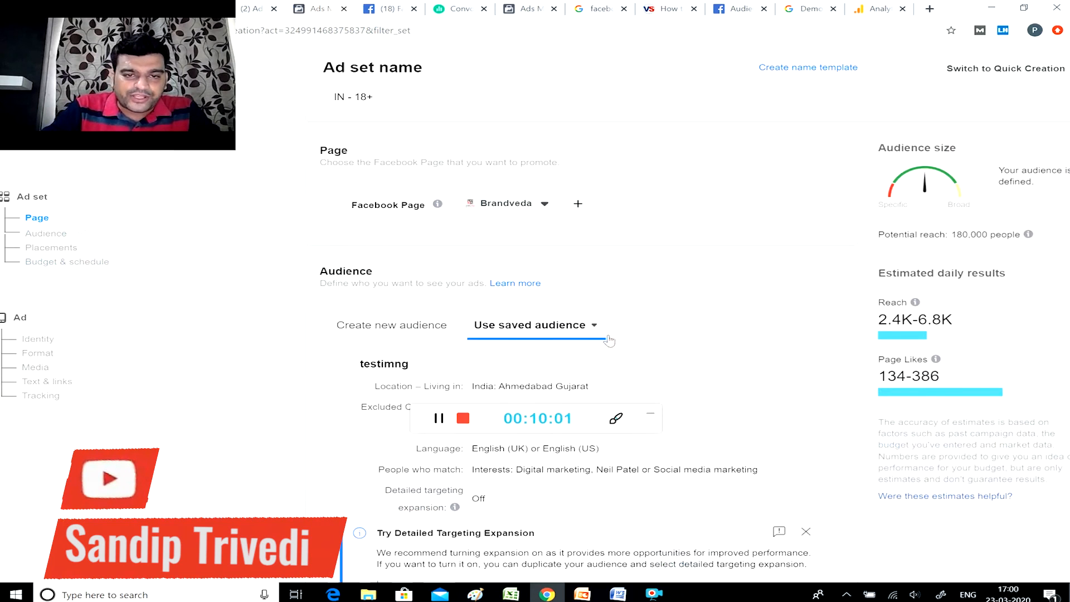
scroll(556, 379, "down", 4)
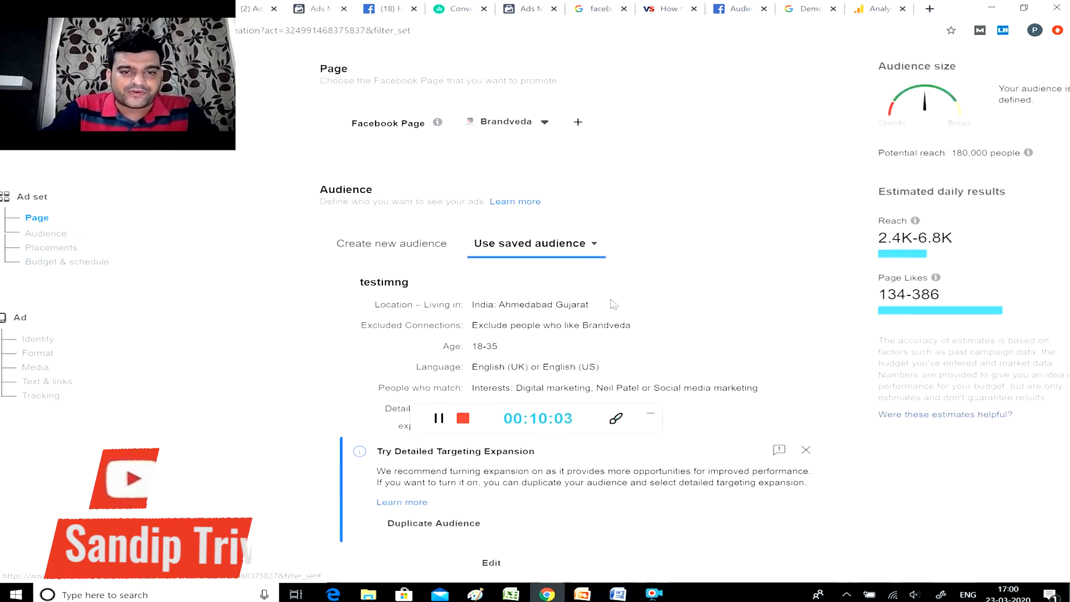